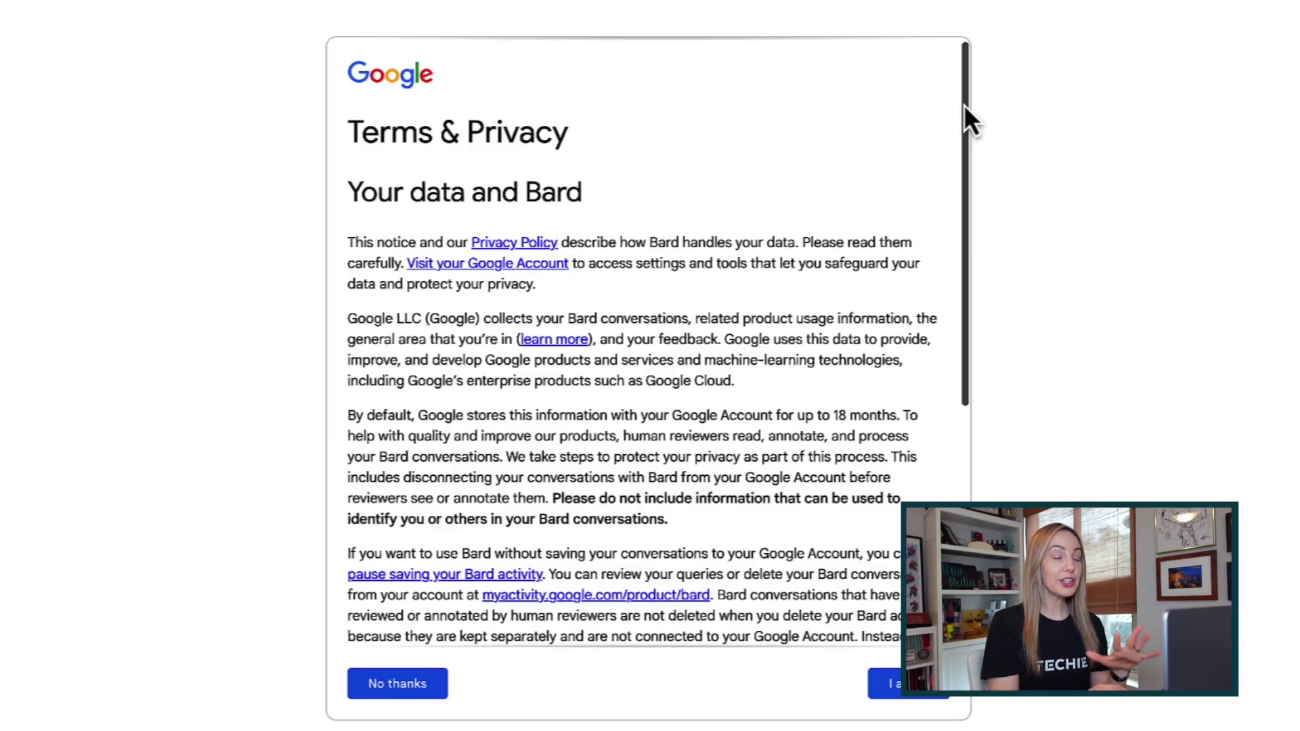
- Scroll to the bottom of Bard's Terms & Privacy notice and agree to it
left_click_drag(964, 84, 975, 326)
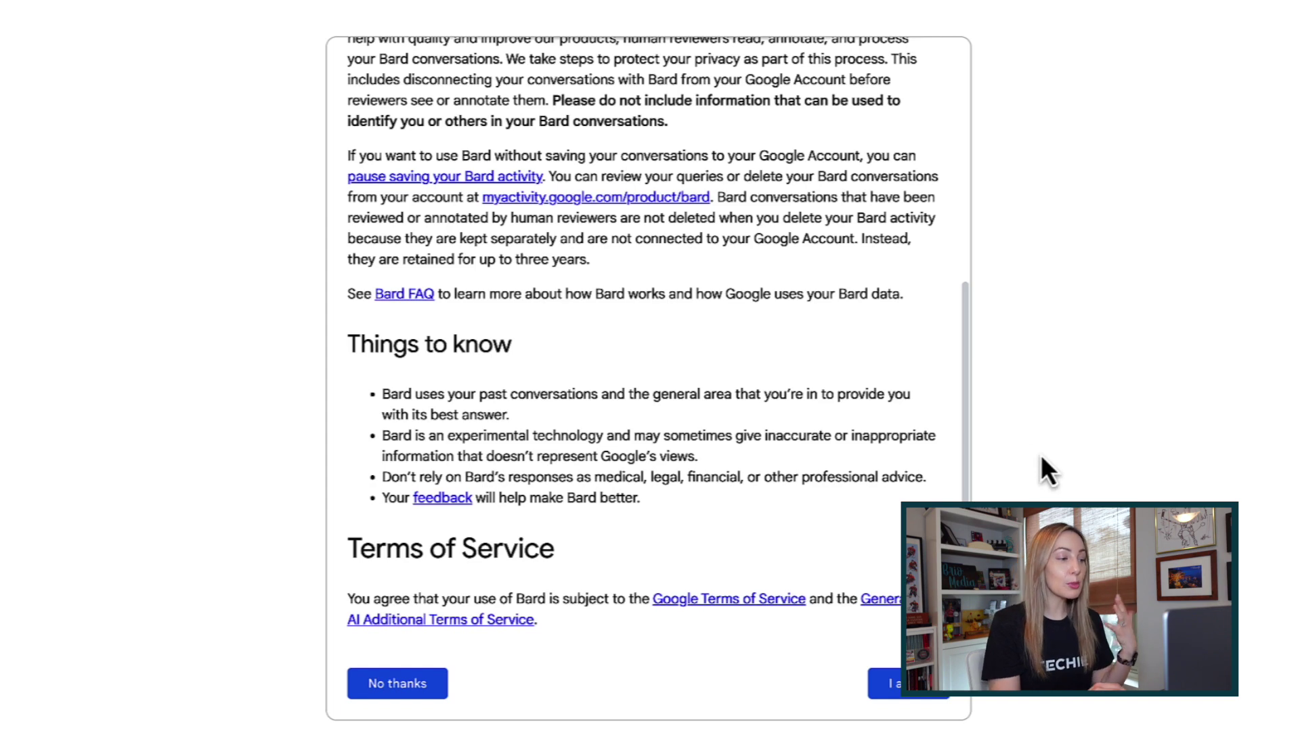
left_click(906, 701)
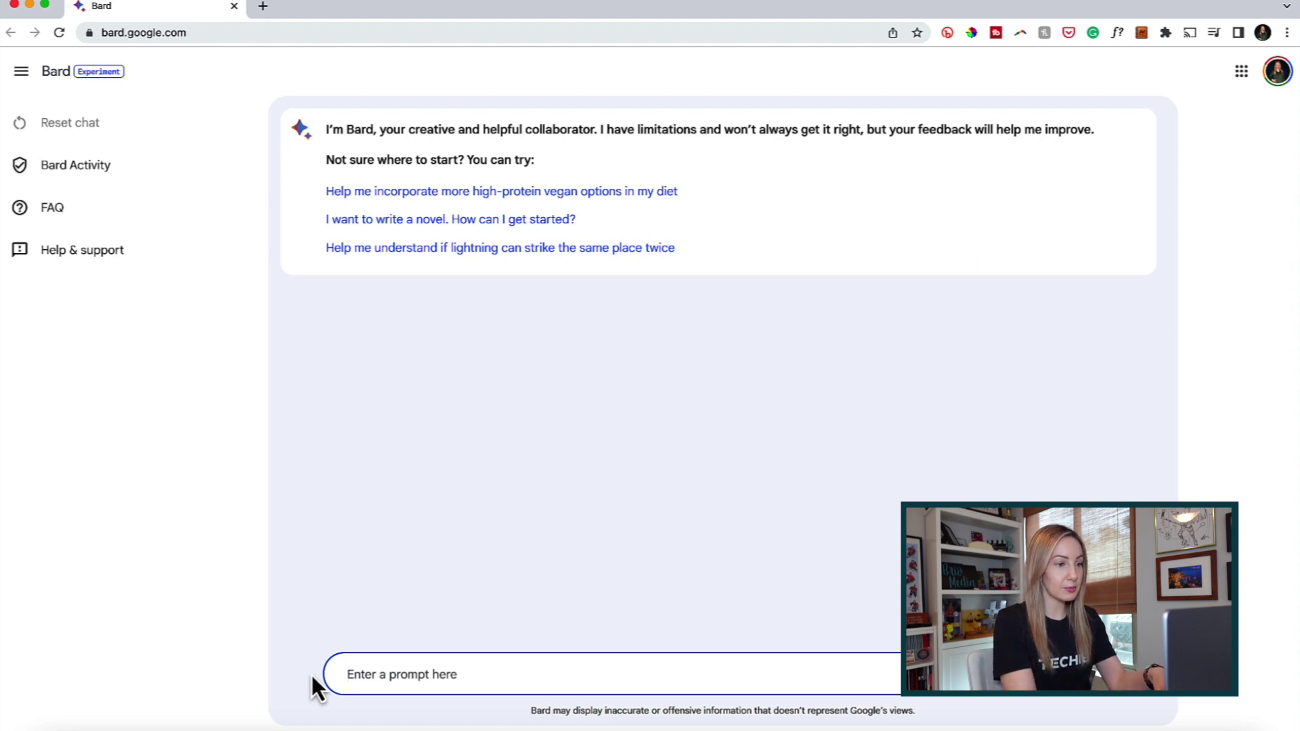
- Ask Bard 'can you write a love song in the style of taylor swift?' and read the lyrics
type("can you write a love song in the style of taylor swift?")
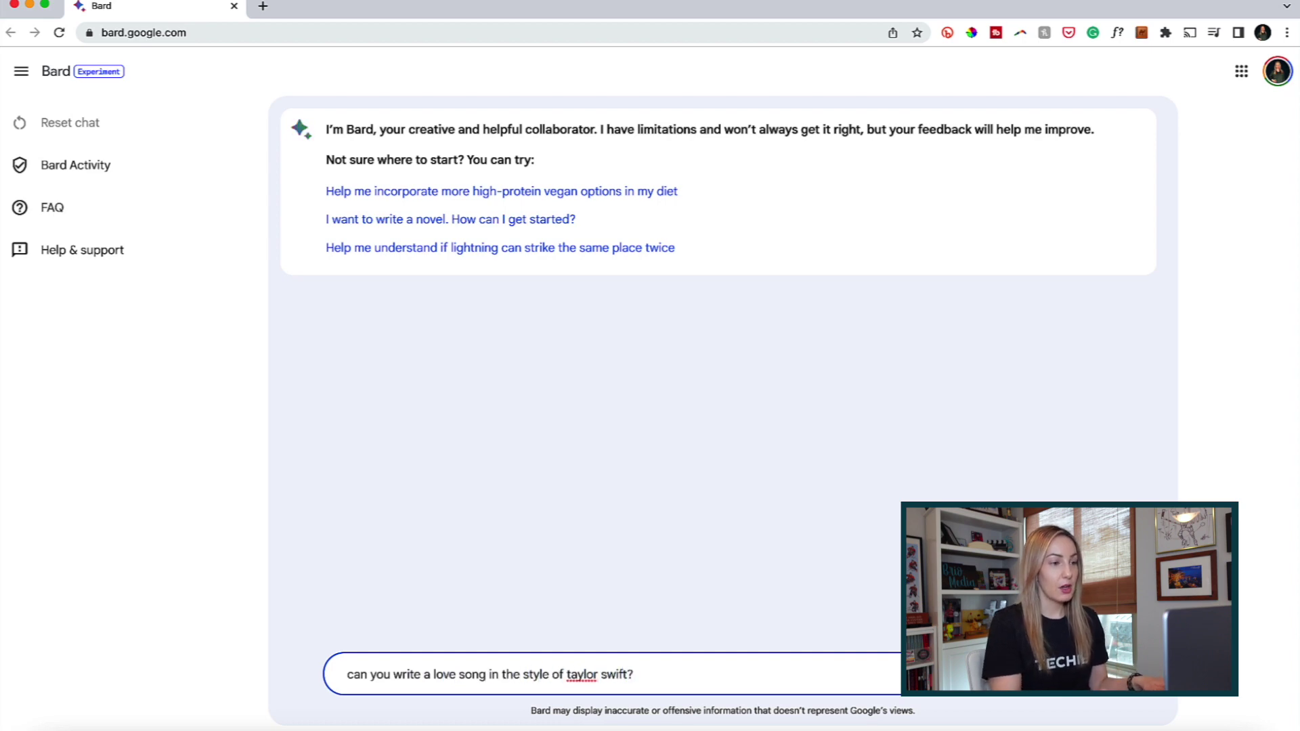
key("Return")
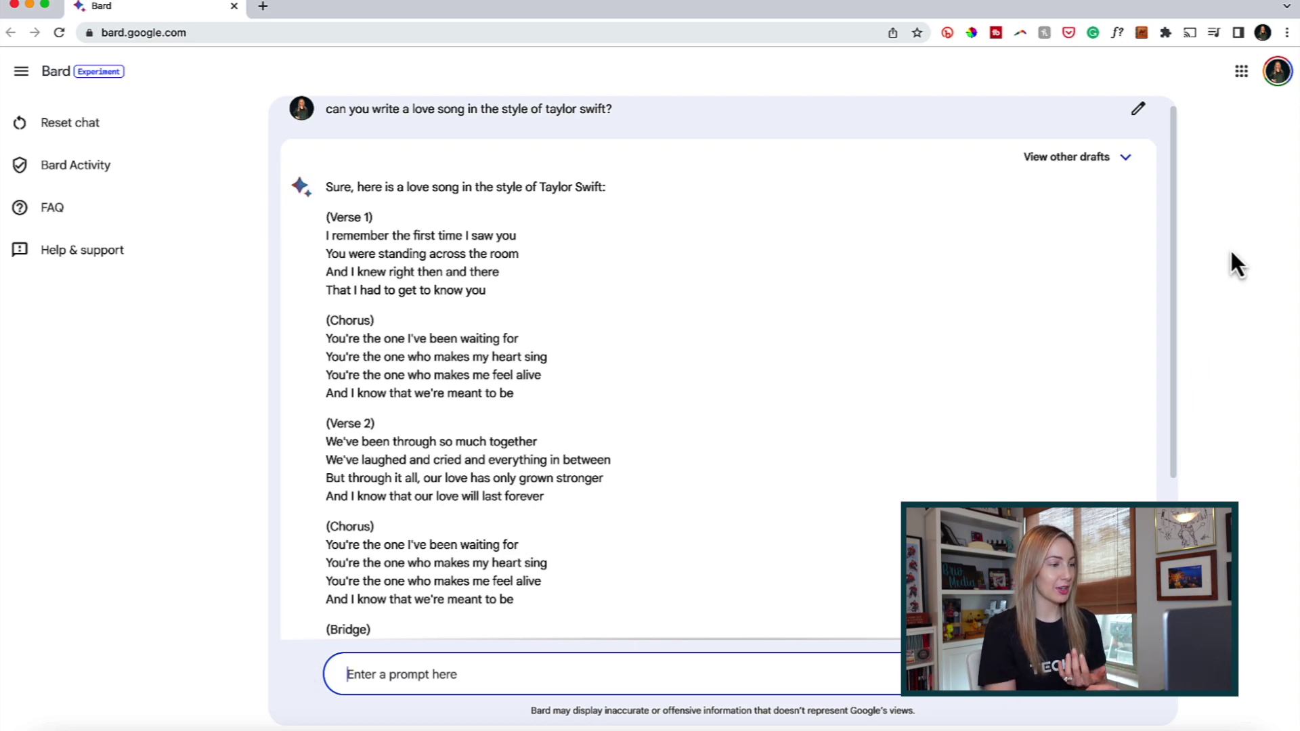
left_click_drag(1176, 138, 1181, 281)
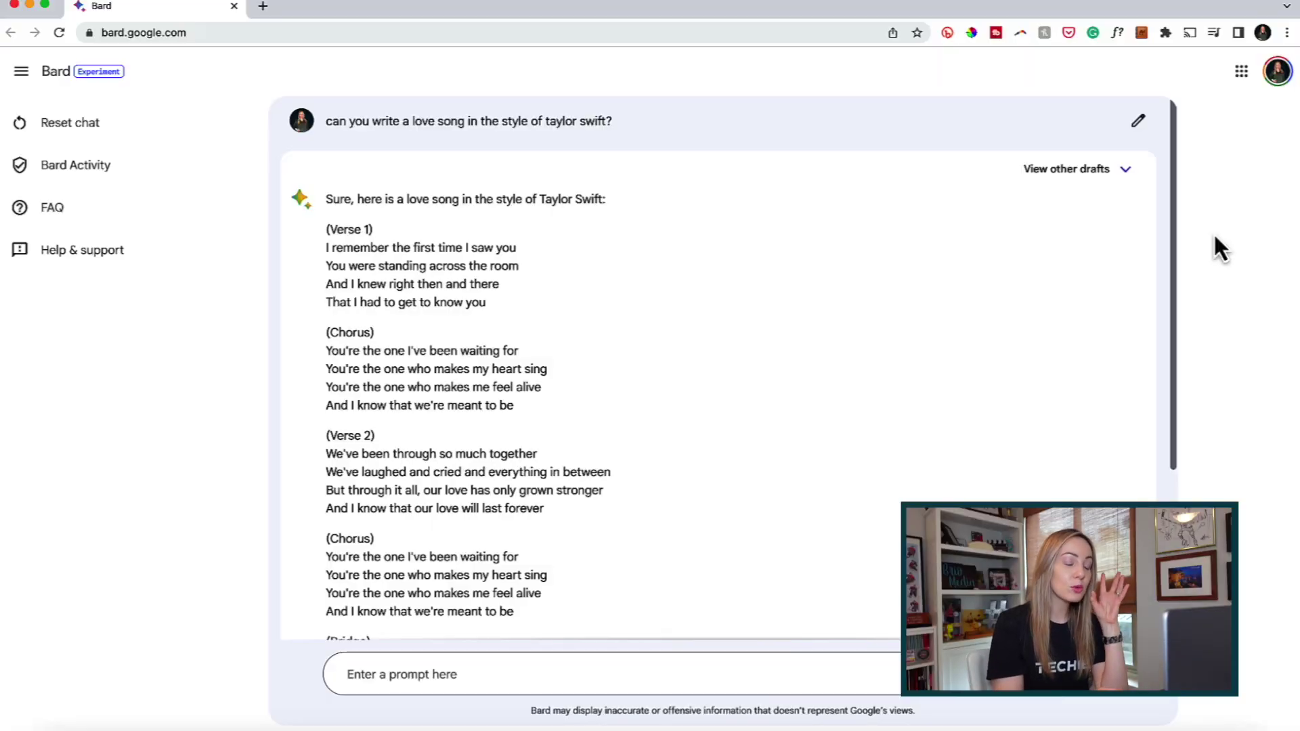
- Switch the song answer to Draft 2, opening 'I saw you across the room'
left_click(1090, 176)
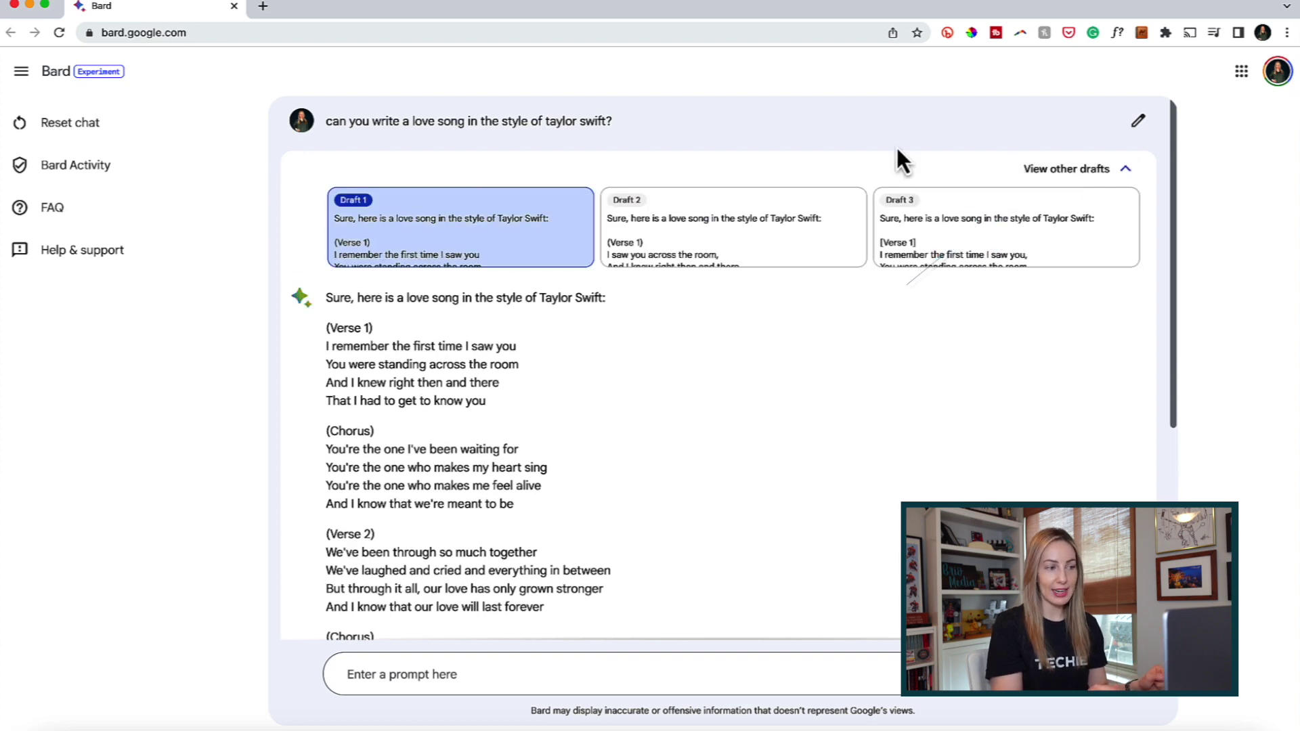
left_click(761, 230)
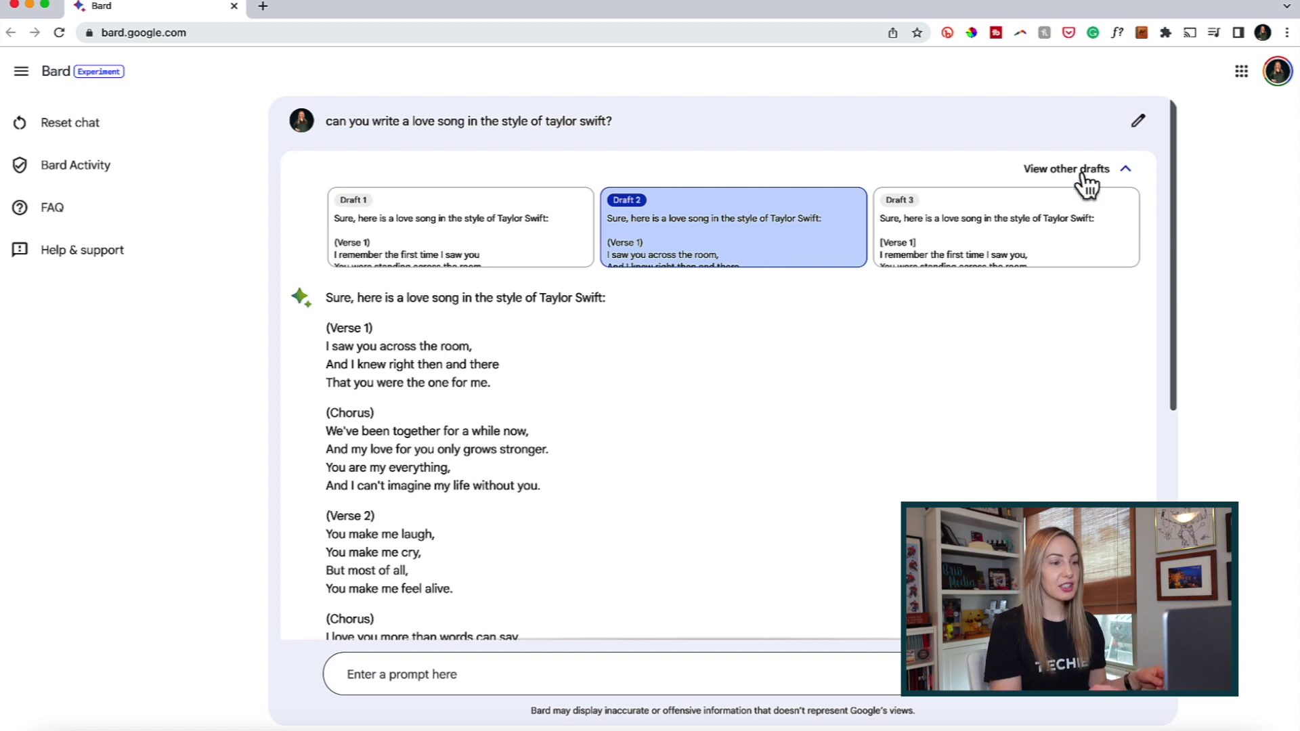
left_click(1125, 178)
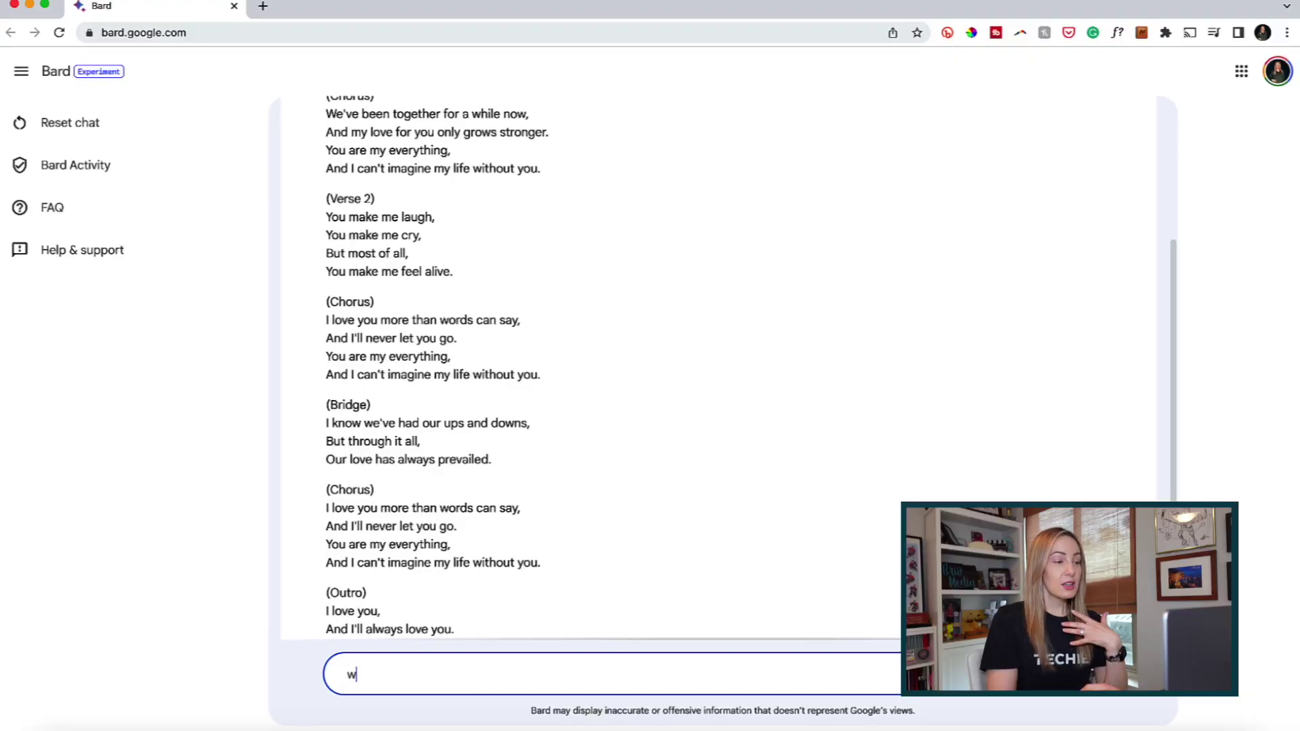
- Ask Bard to write an email newsletter promoting my latest YouTube video about how to use Bard
type("tter promoting my late")
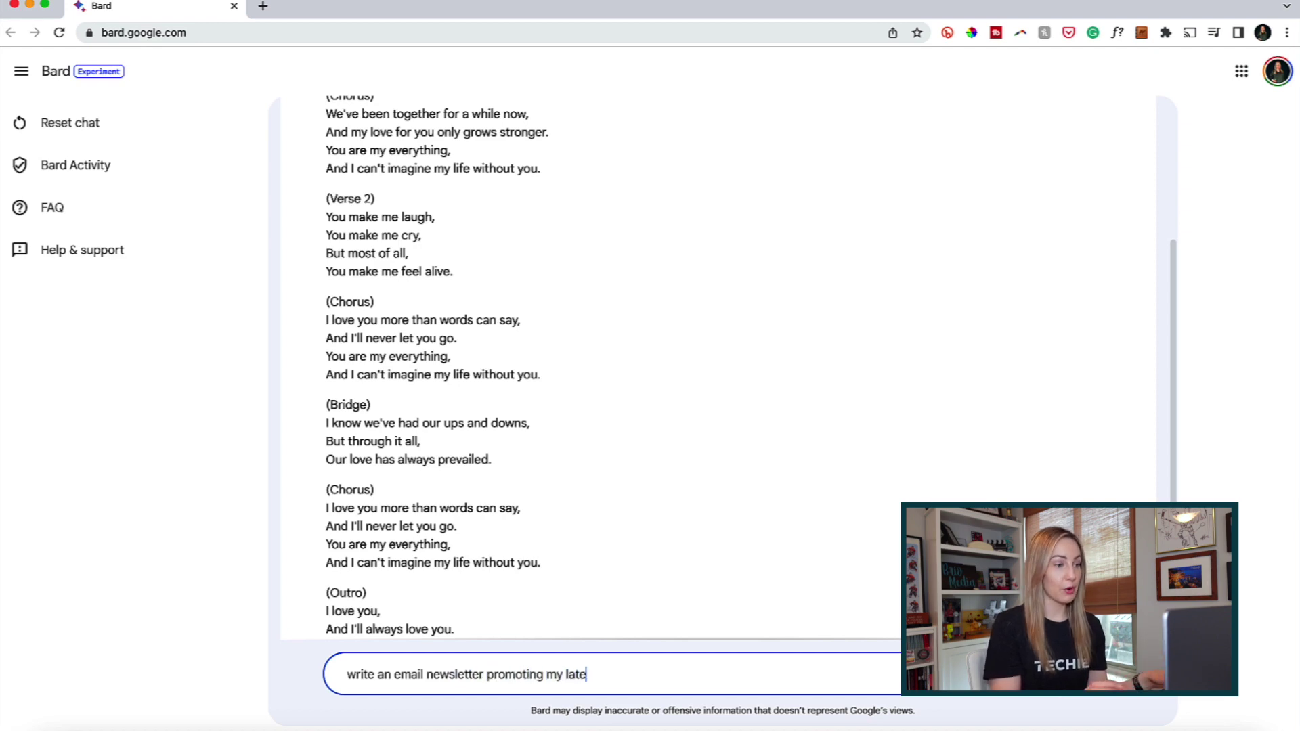
type("st youtube video about how to use bard.")
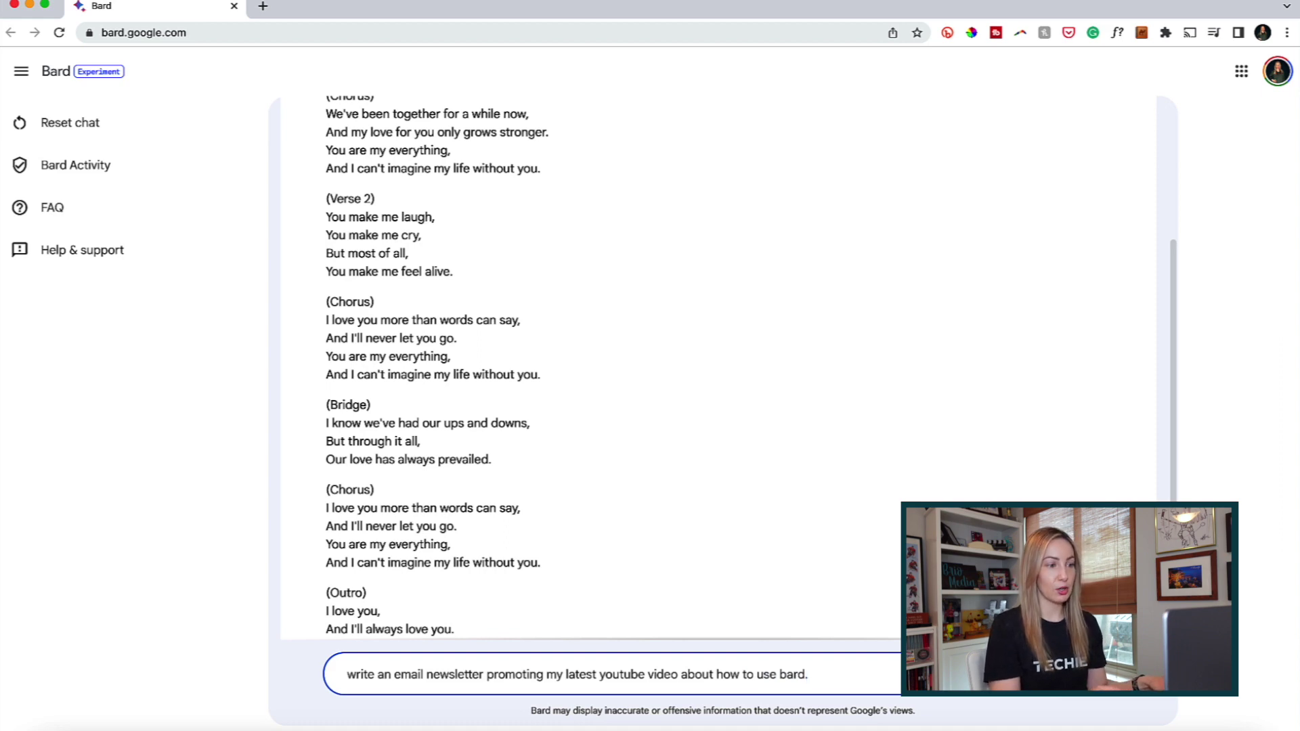
key("Return")
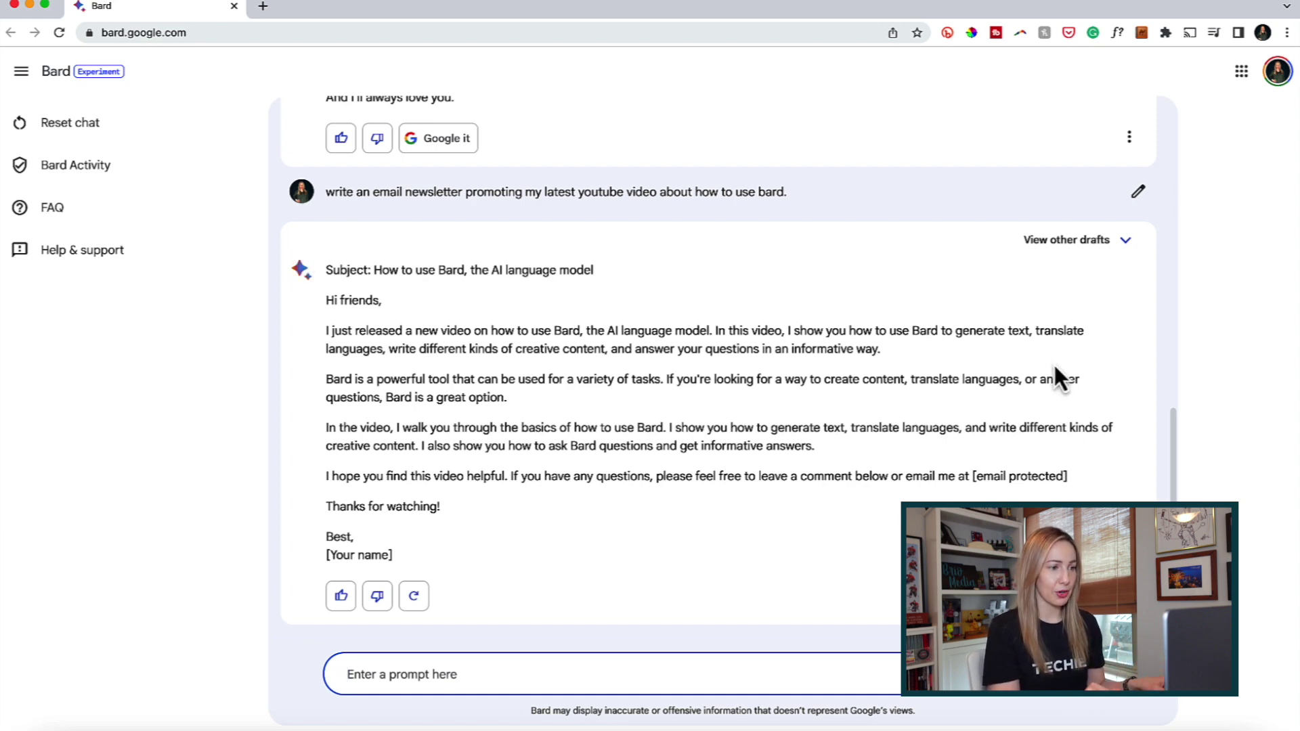
- Show newsletter Draft 2, subject 'Watch my latest video on how to use Bard!'
left_click(1079, 242)
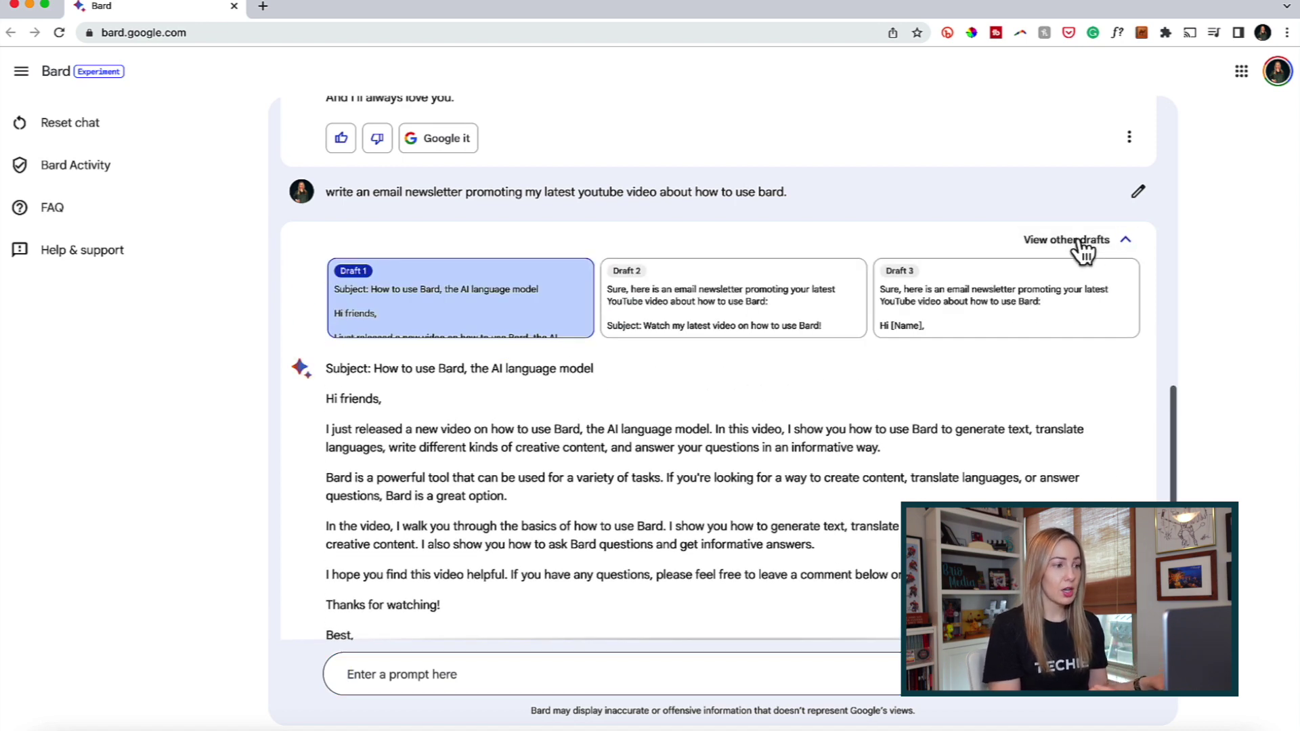
left_click(798, 316)
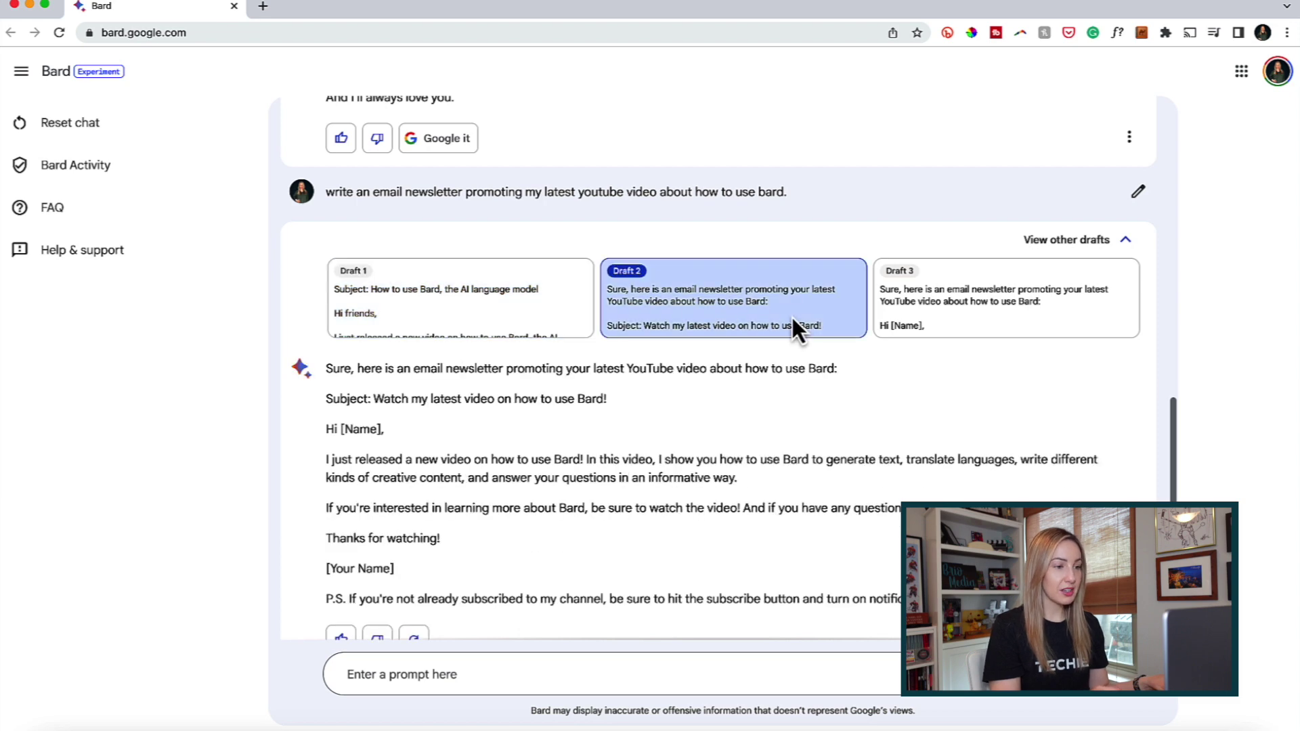
left_click(1074, 238)
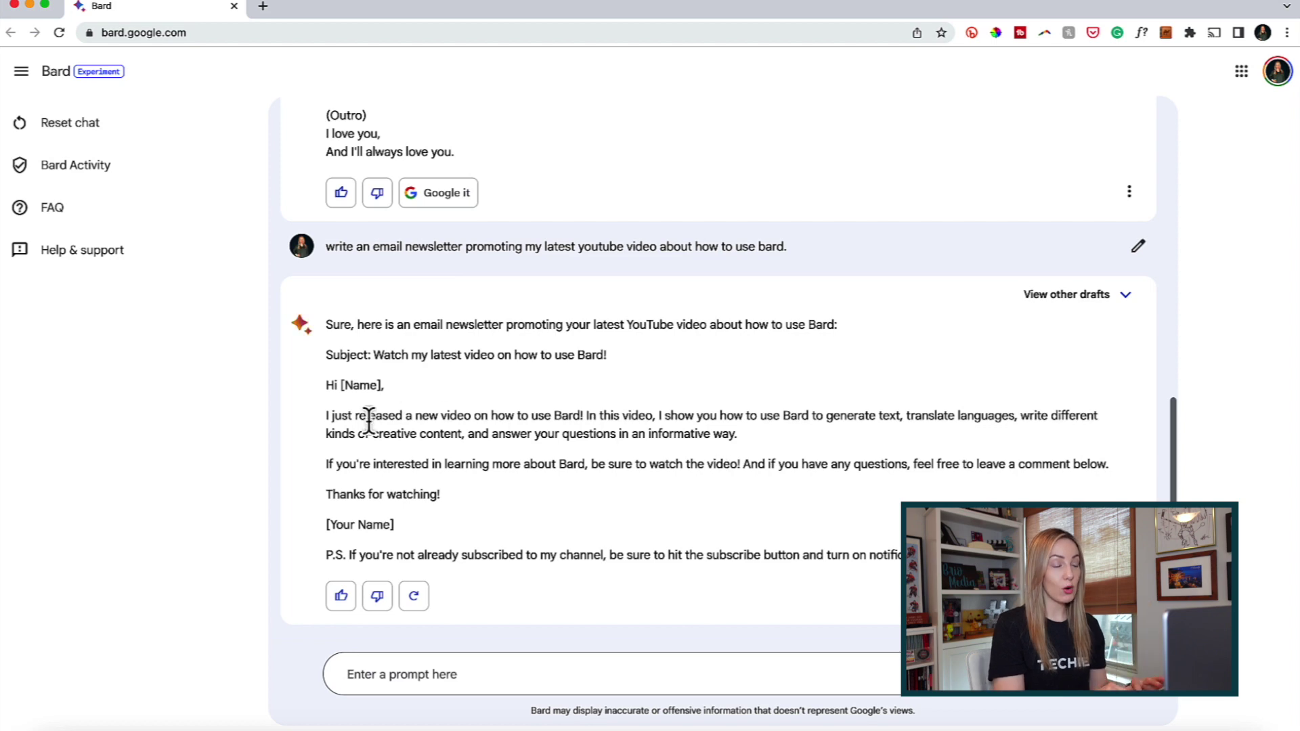
- Copy the newsletter paragraph beginning 'I just released', then bring up the response's Copy option
left_click_drag(325, 417, 740, 439)
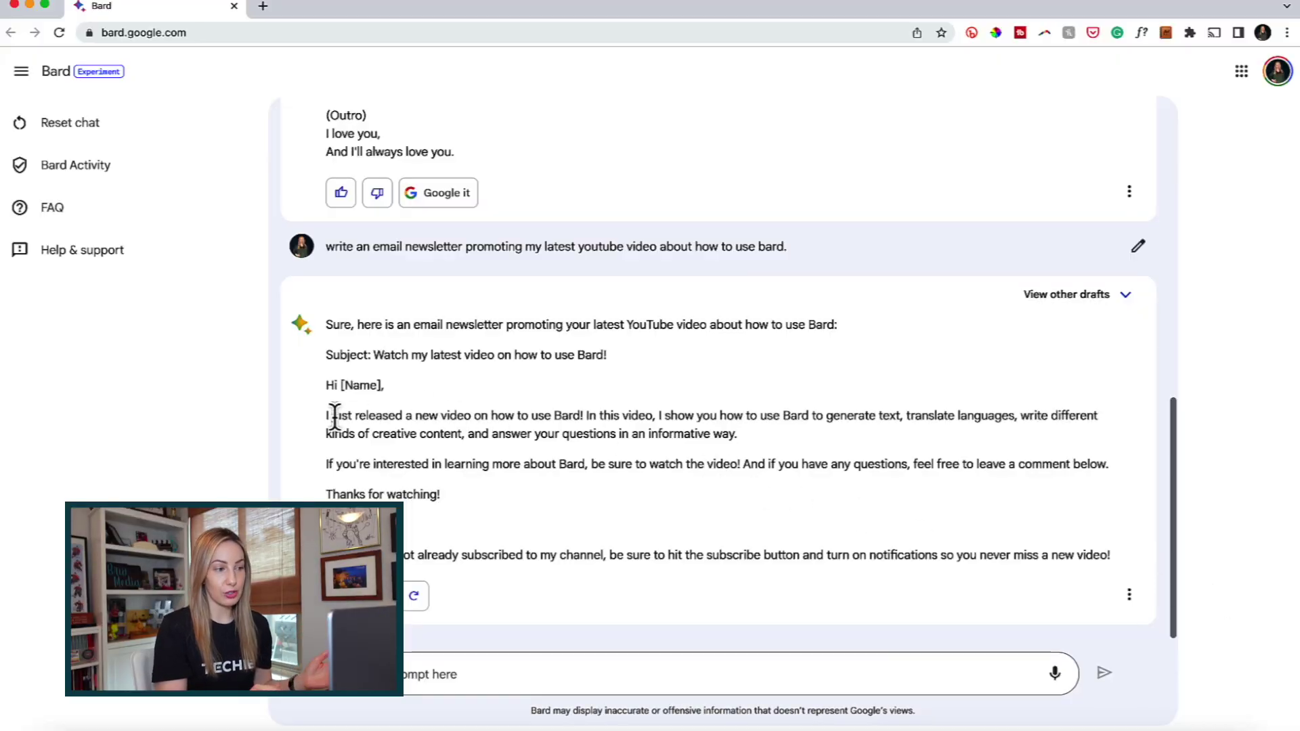
left_click_drag(327, 422, 753, 432)
right_click(695, 426)
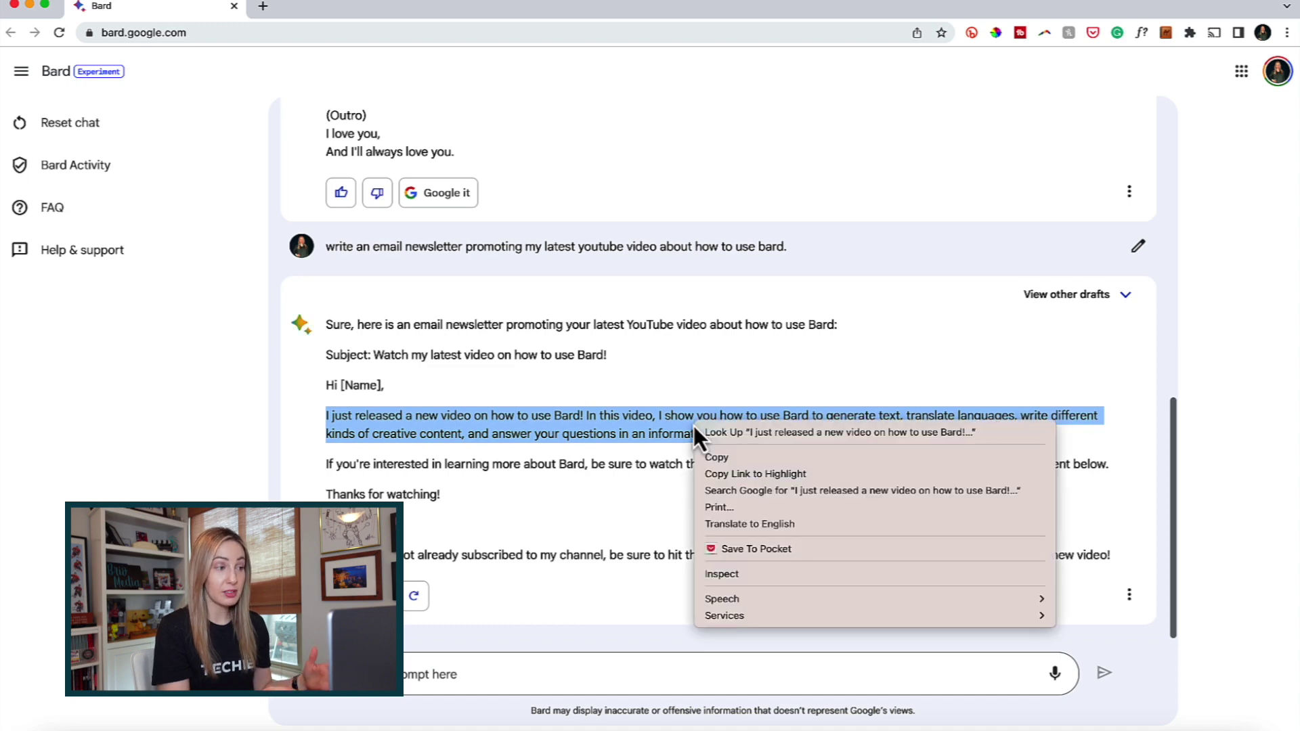
left_click(734, 459)
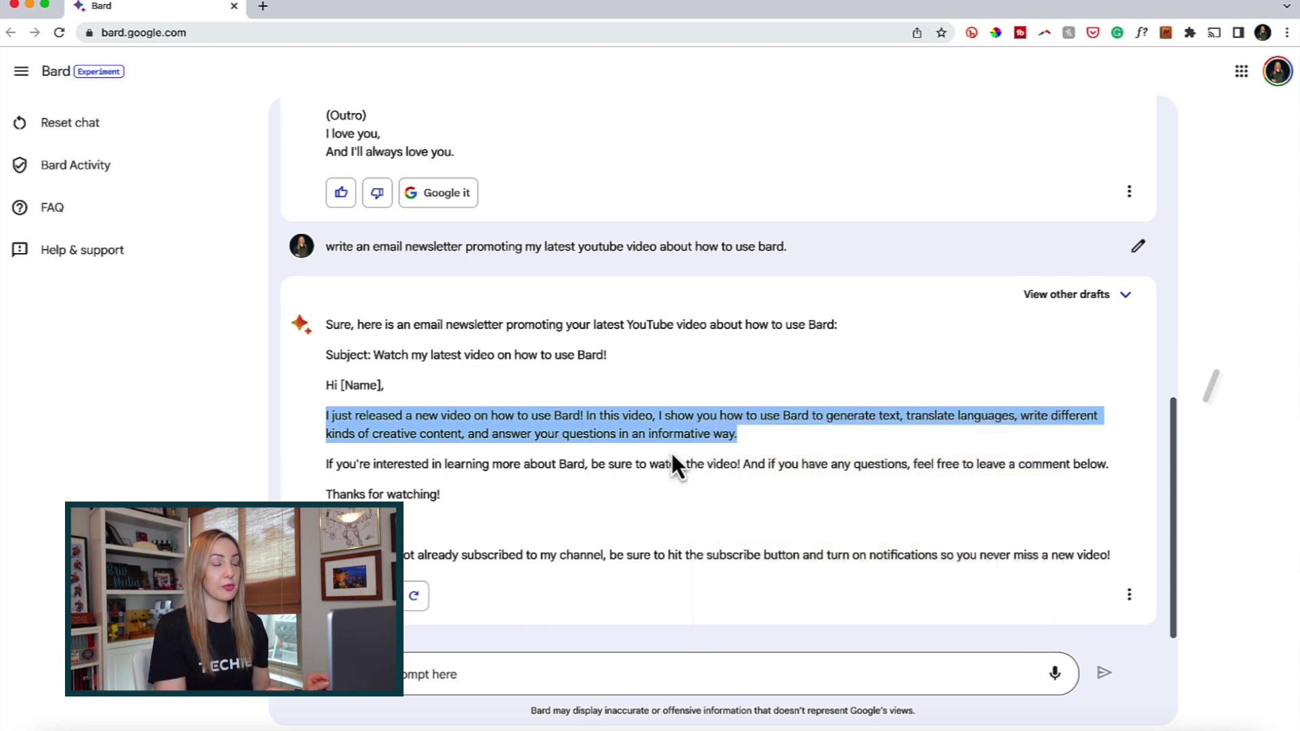
left_click(762, 439)
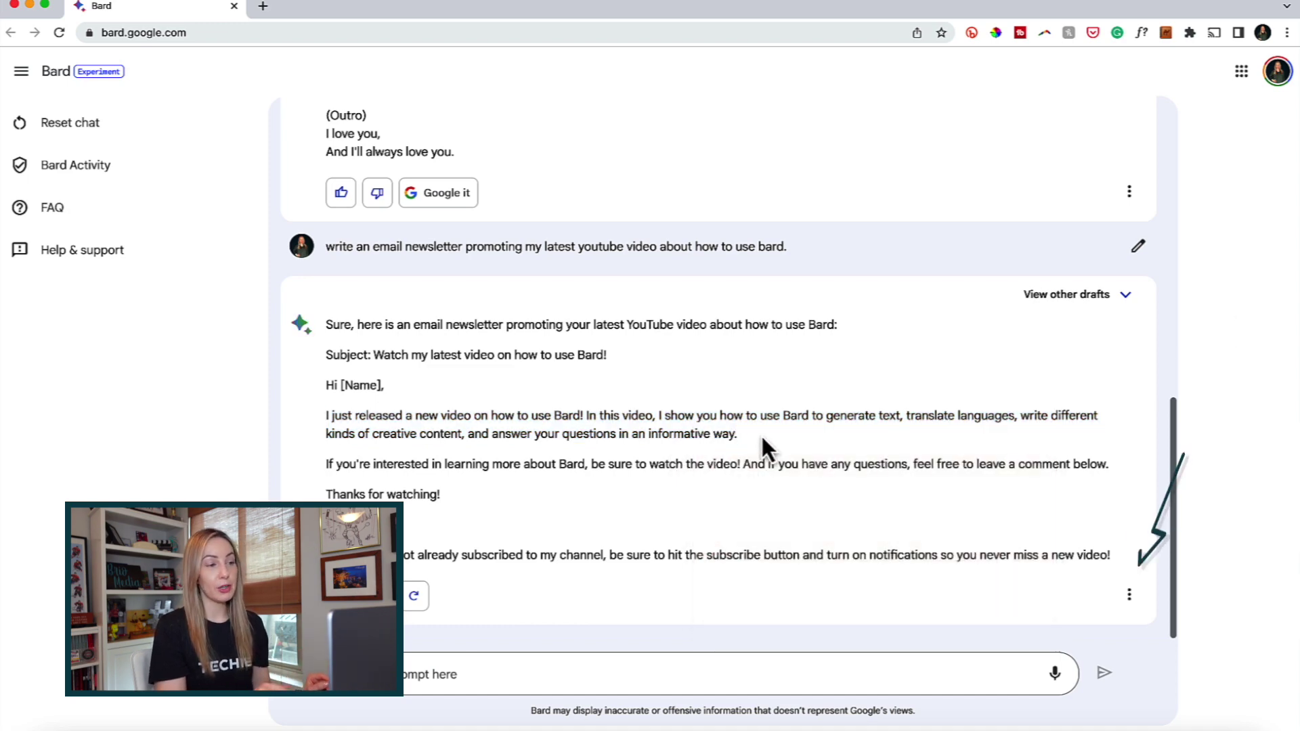
left_click(1129, 595)
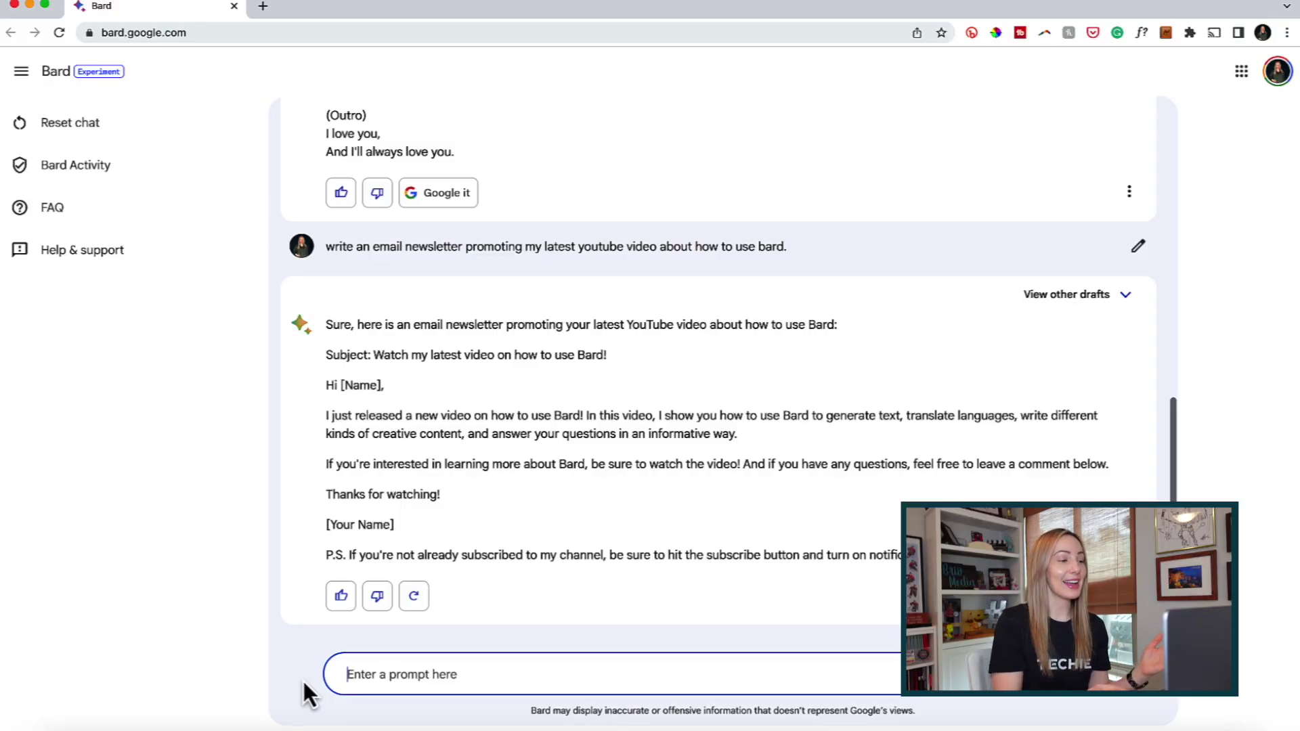
- Ask Bard 'using this style, promote this video in a tweet' and select the resulting tweet
type("using this style")
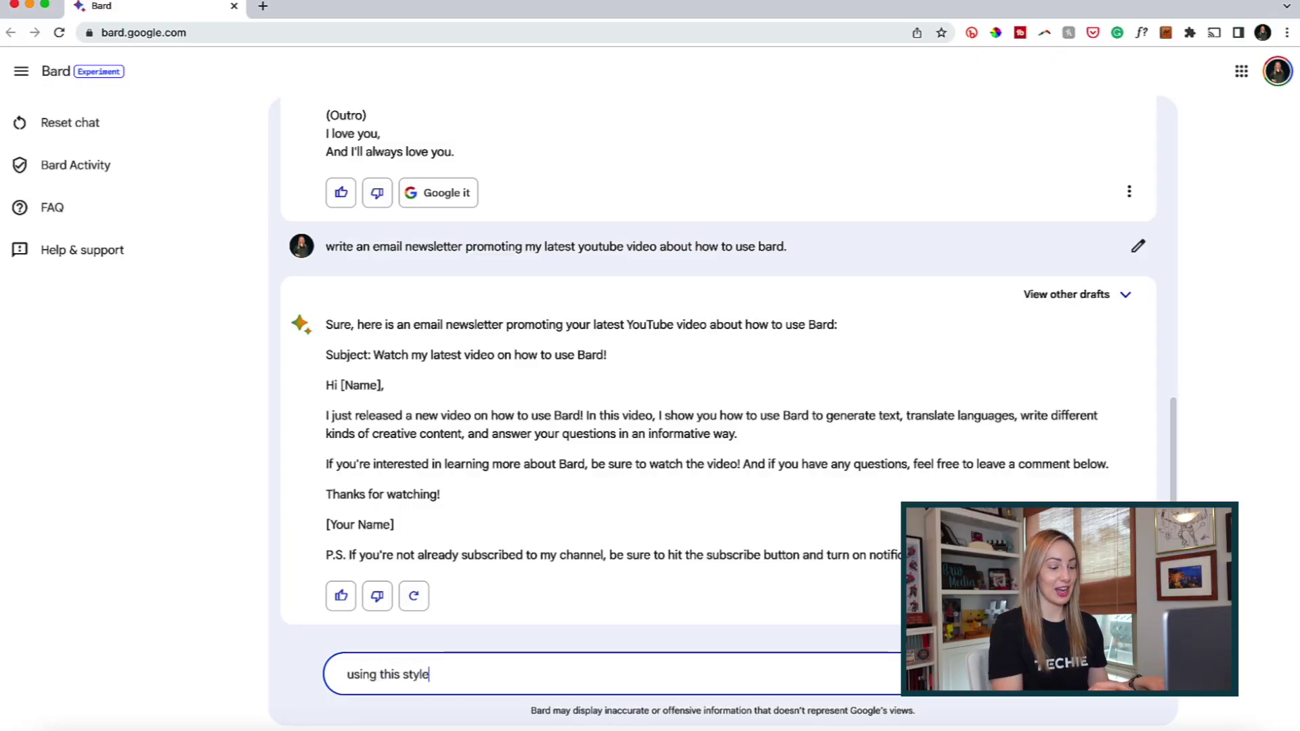
type(", pr")
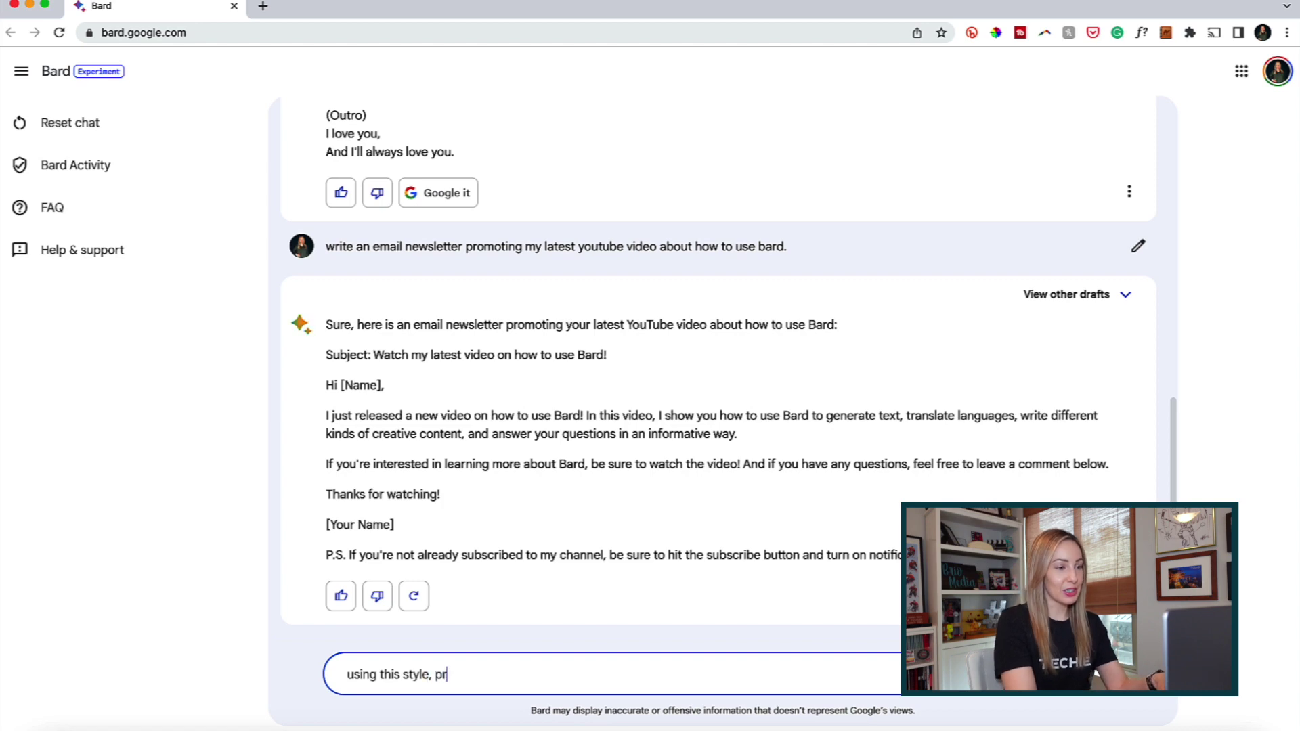
type("omote this video in a tweet")
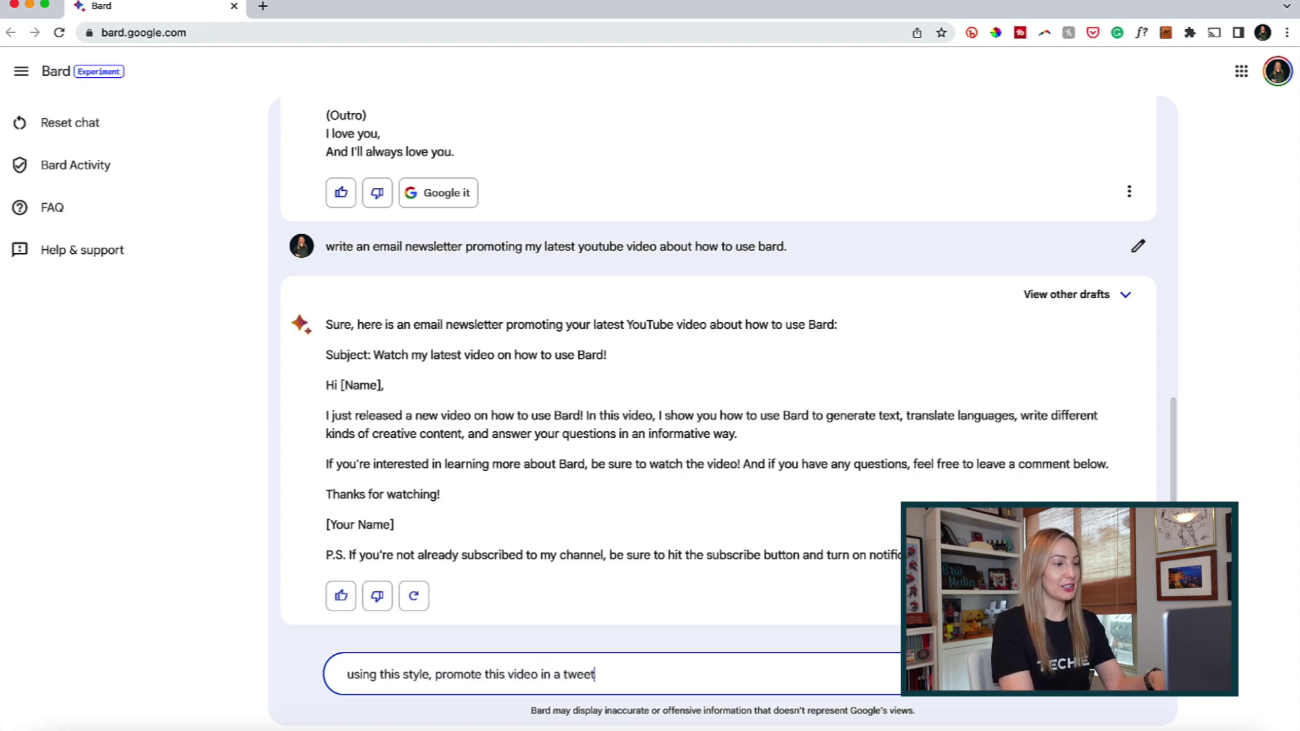
key("Return")
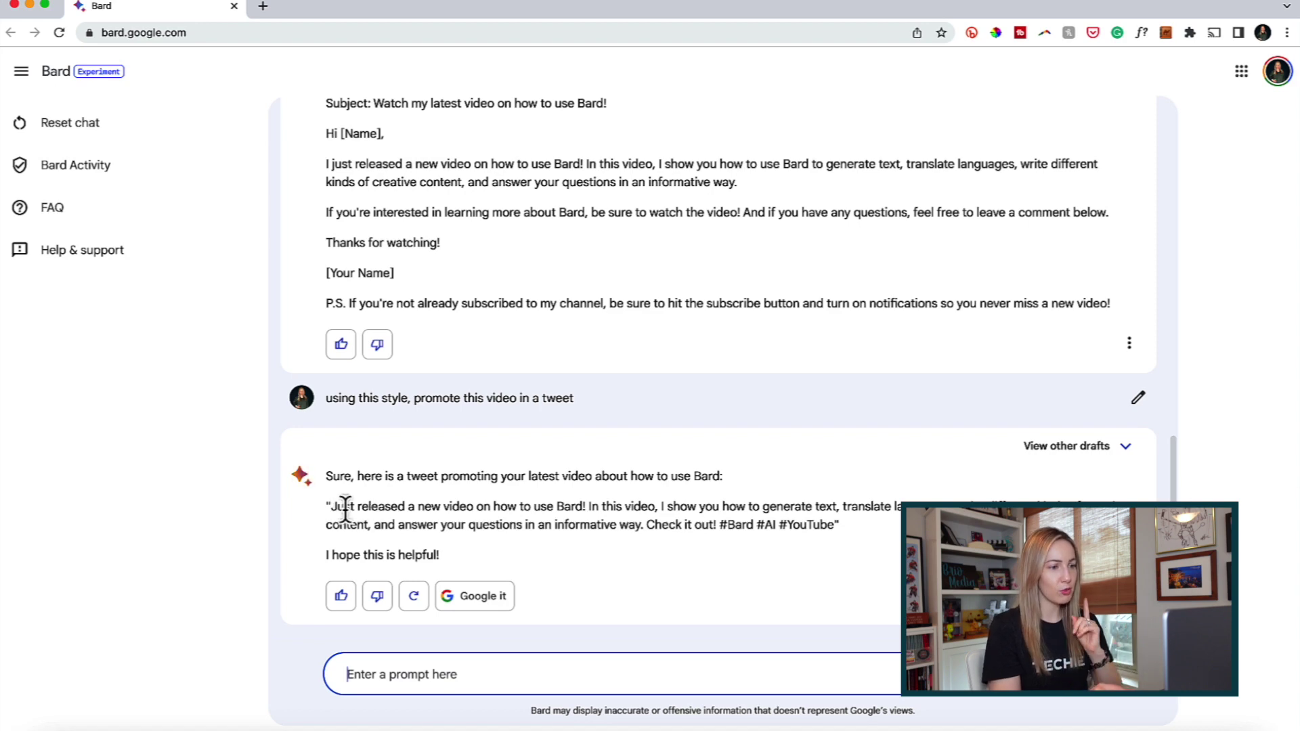
left_click_drag(325, 507, 839, 524)
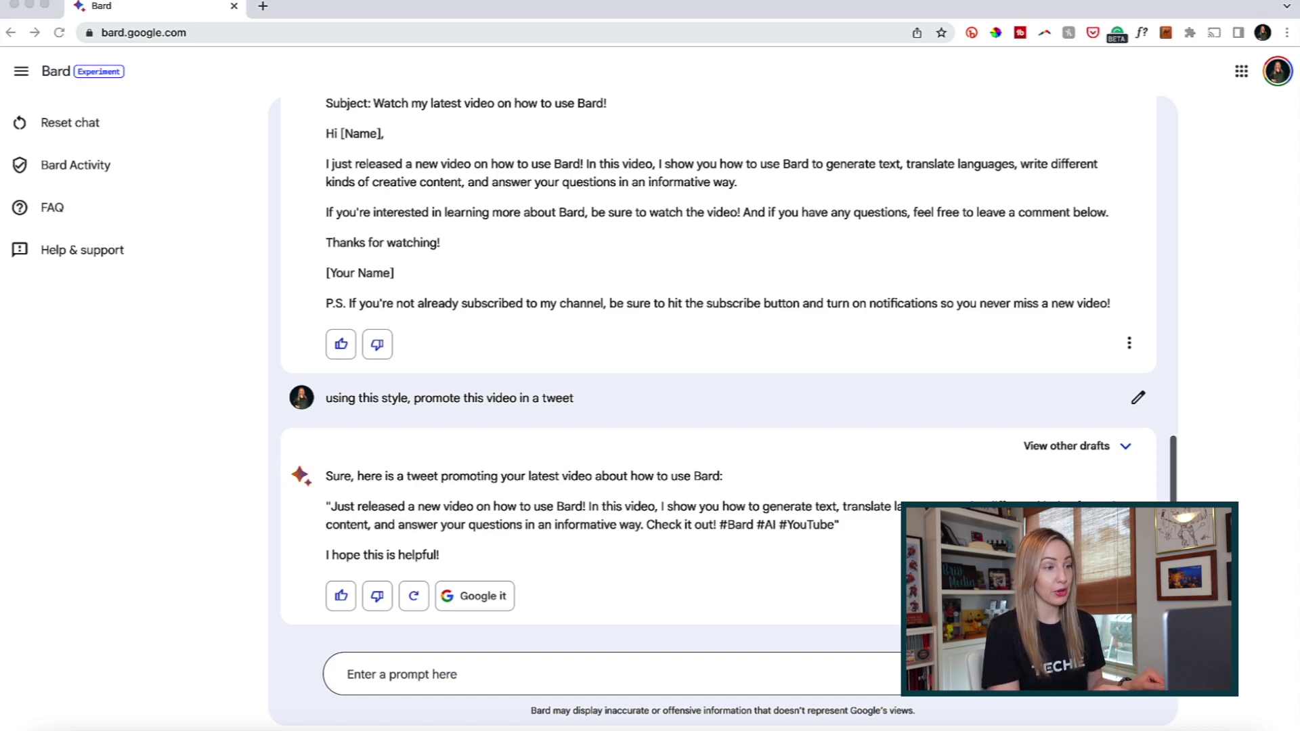
- Ask Bard 'now write a facebook post promoting this video'
left_click(406, 674)
type("now write a f")
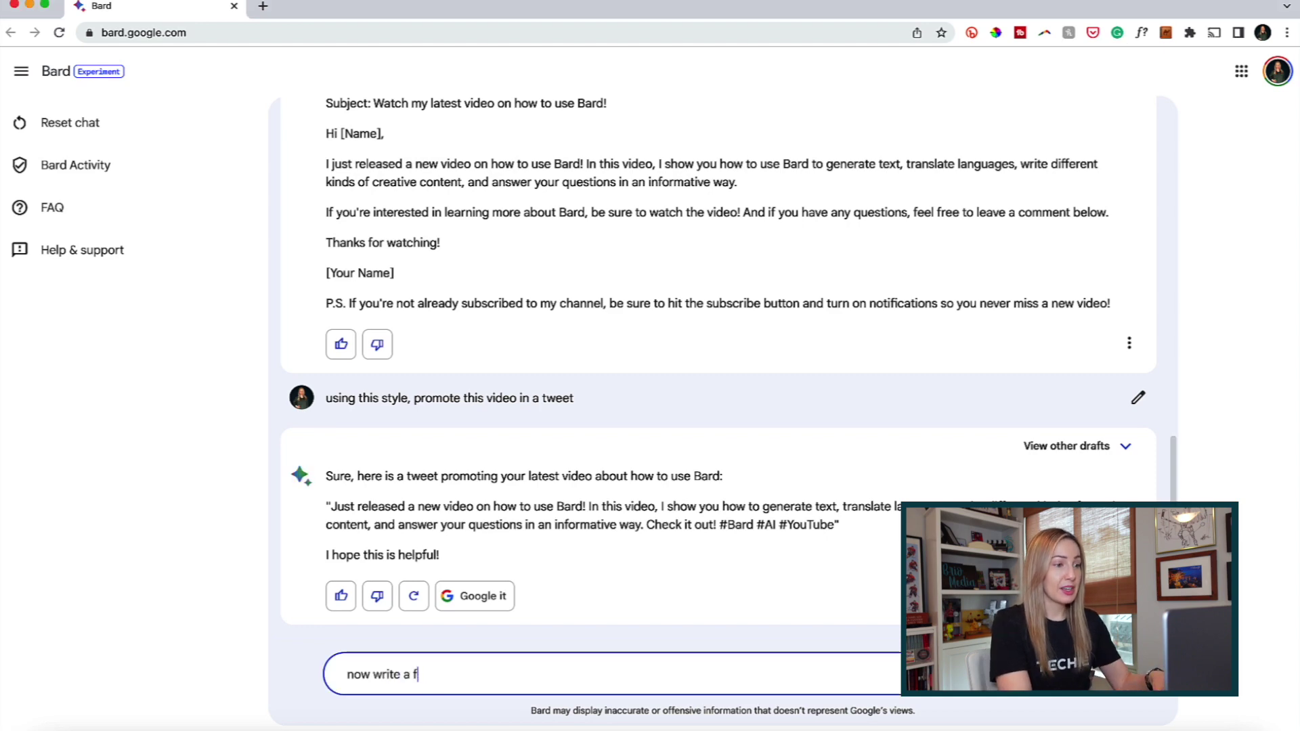
type("acebook post promoting this video")
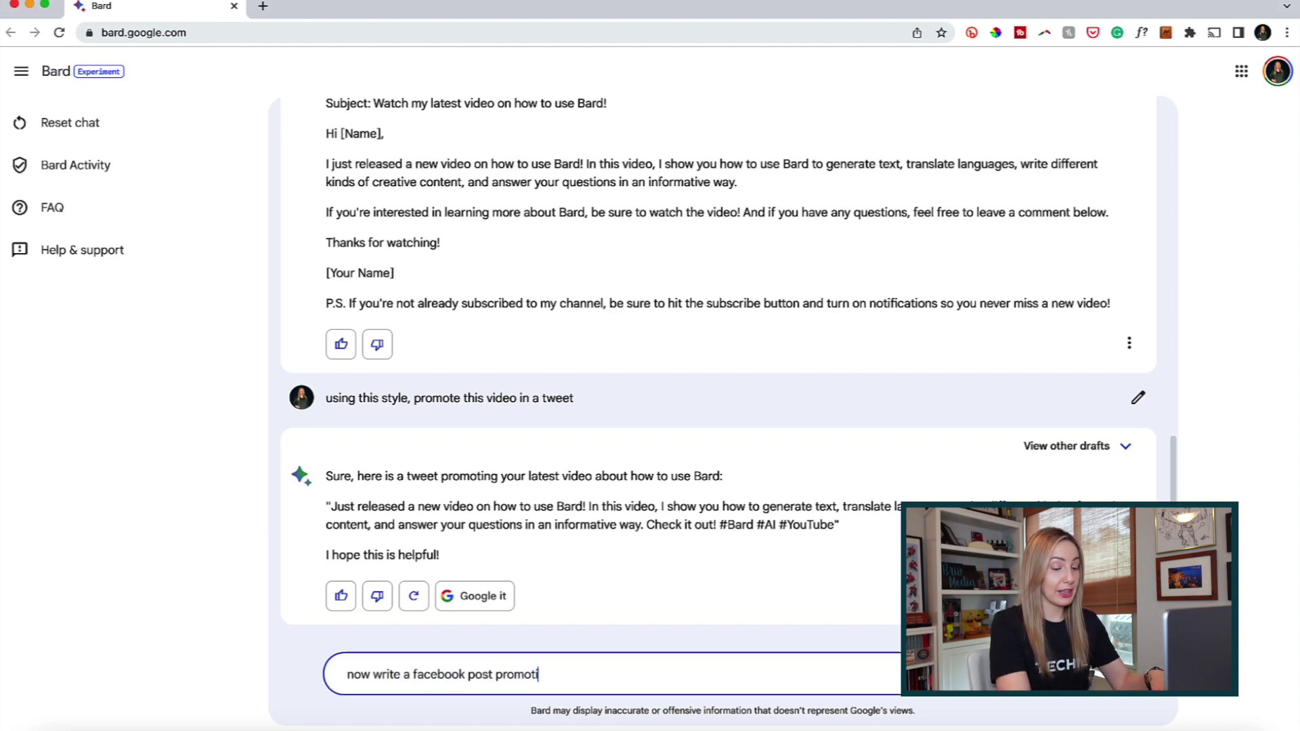
key("Return")
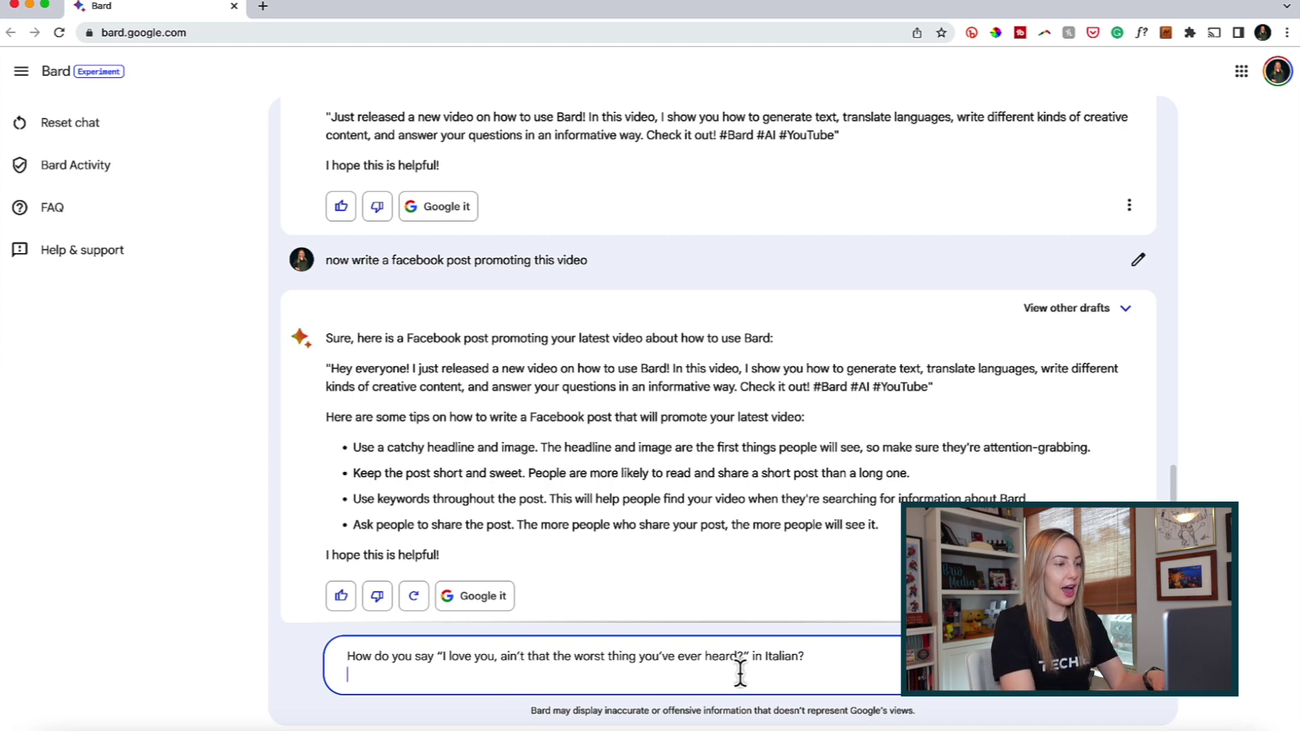
- Submit the request to translate 'I love you, ain't that the worst thing you ever heard?' into Italian
key("Return")
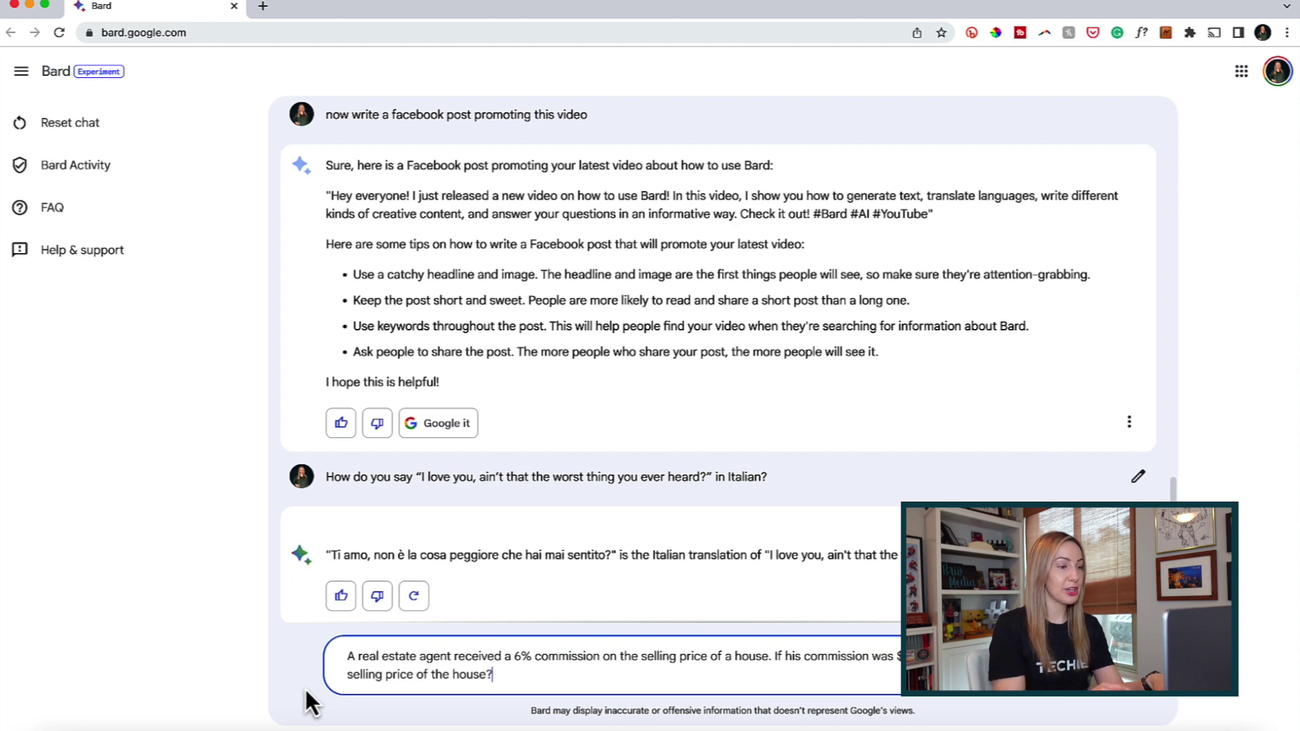
- Submit the 6% real-estate commission problem so Bard finds the $148,000 selling price
key("Return")
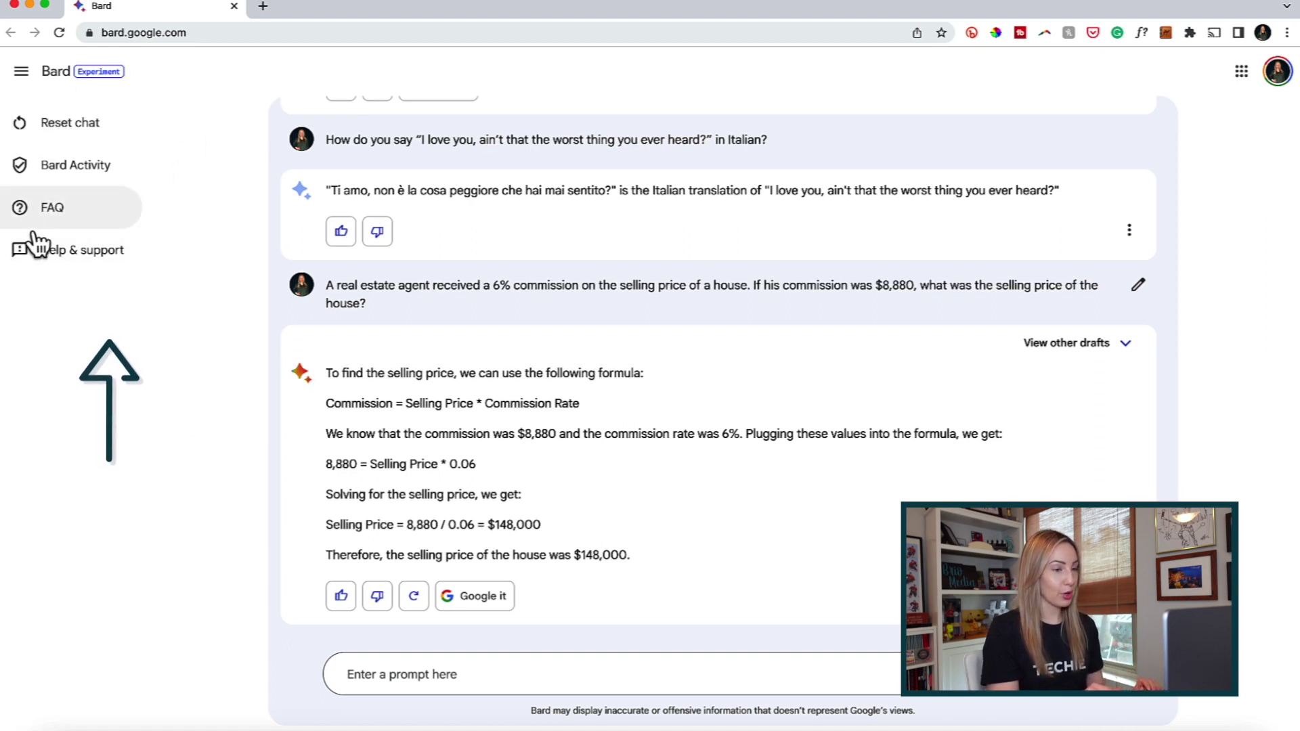
- Collapse the Bard sidebar and expand it again
left_click(22, 73)
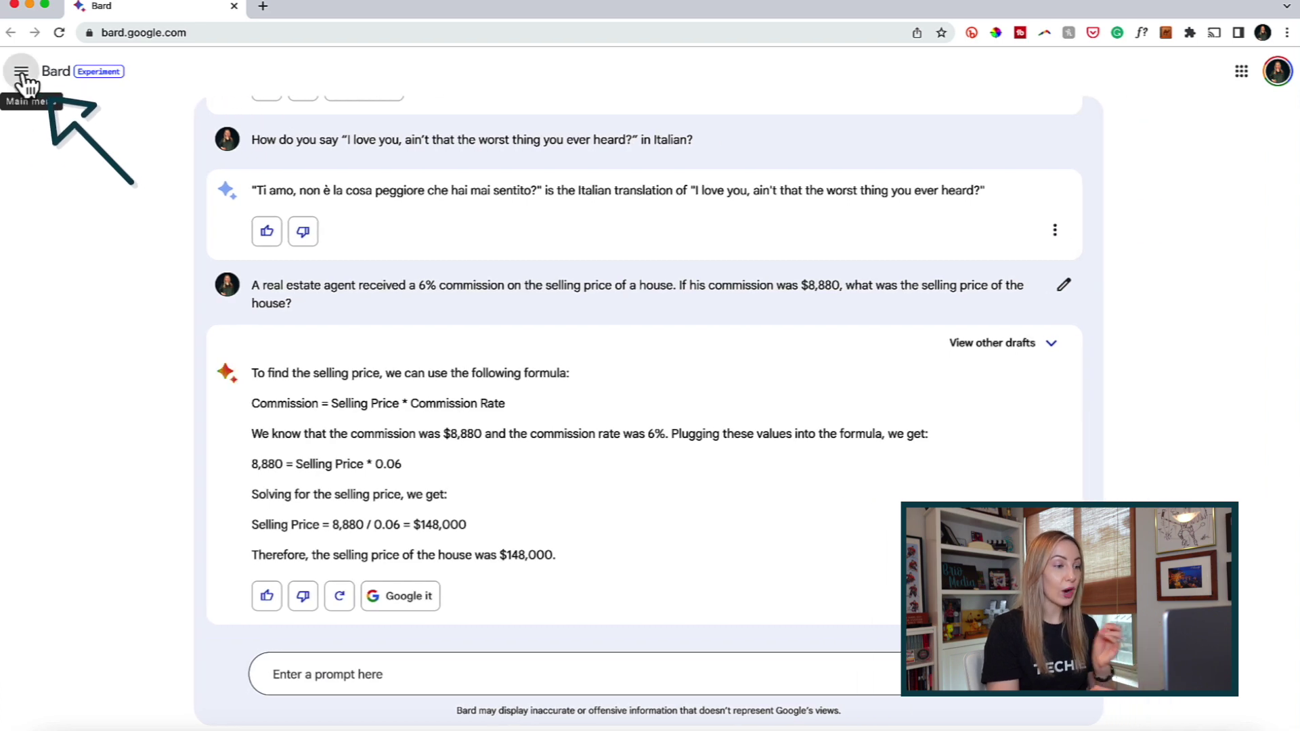
left_click(22, 73)
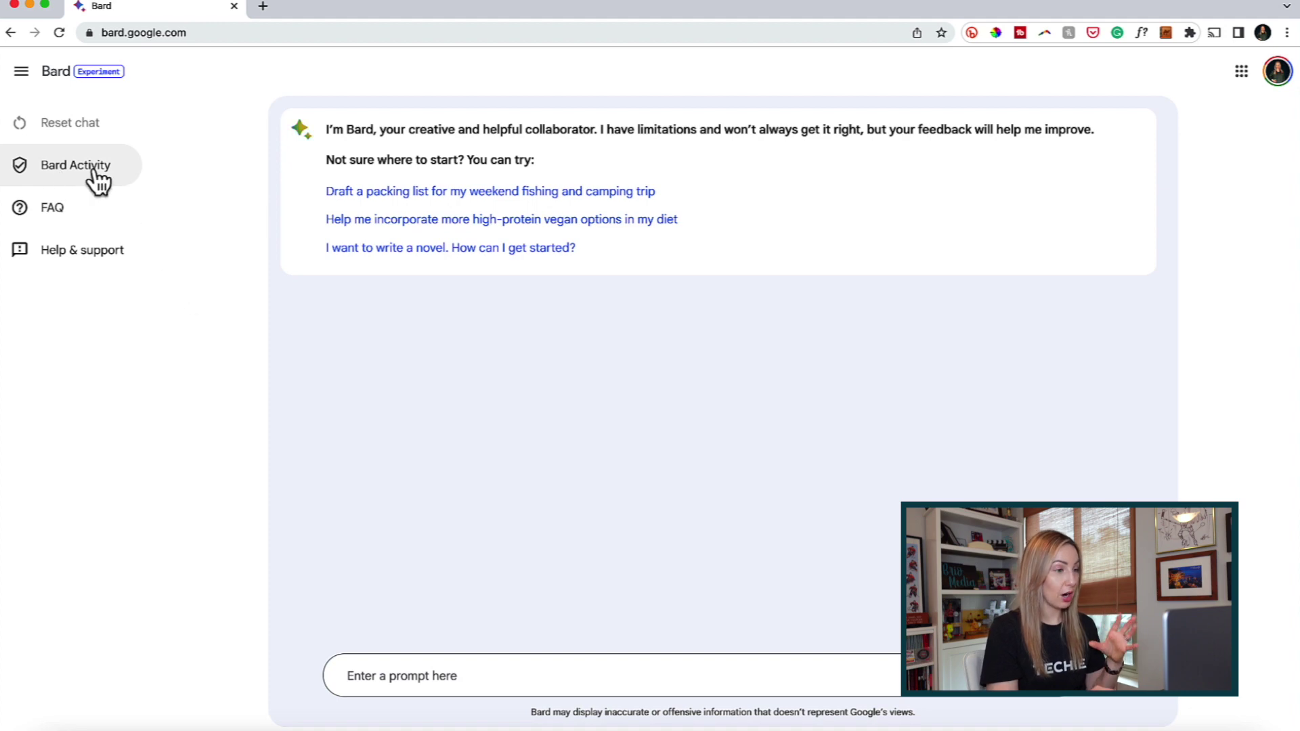
- Open Bard Activity, scroll today's prompts, and dismiss the Delete options without deleting anything
left_click(76, 166)
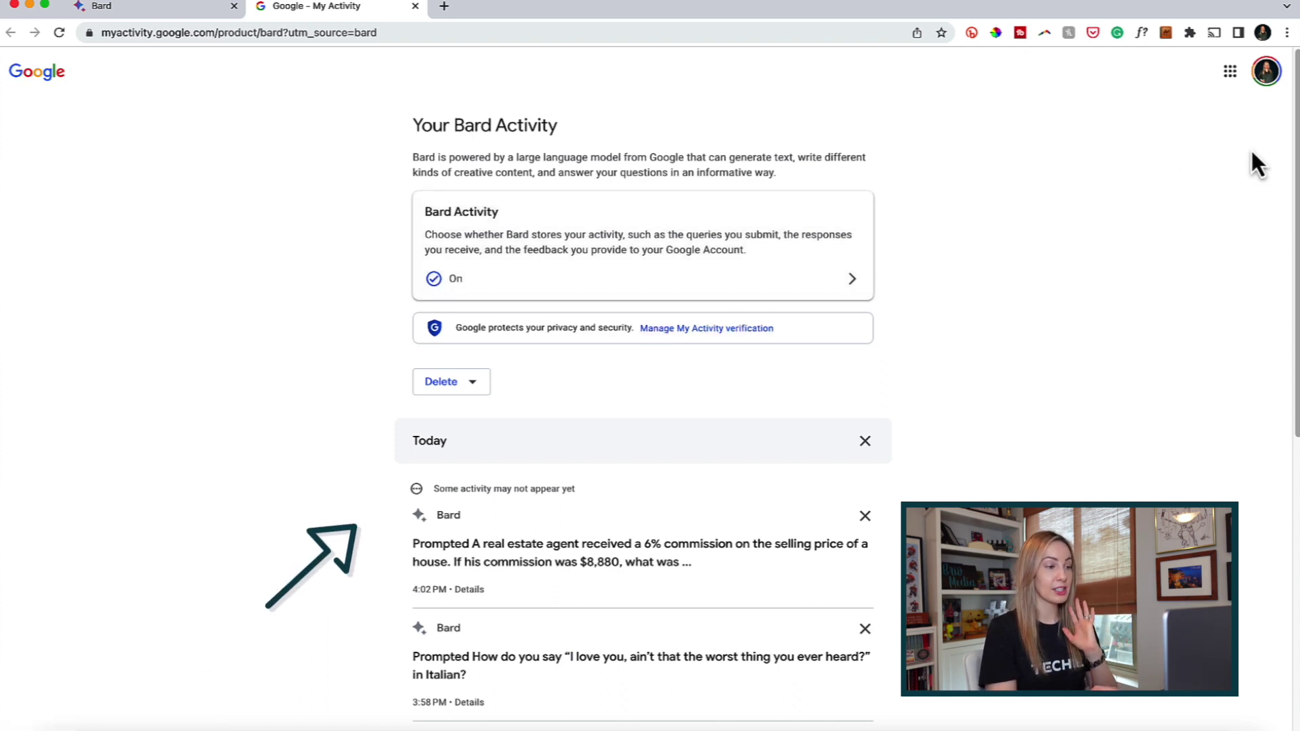
scroll(1293, 149, "down", 5)
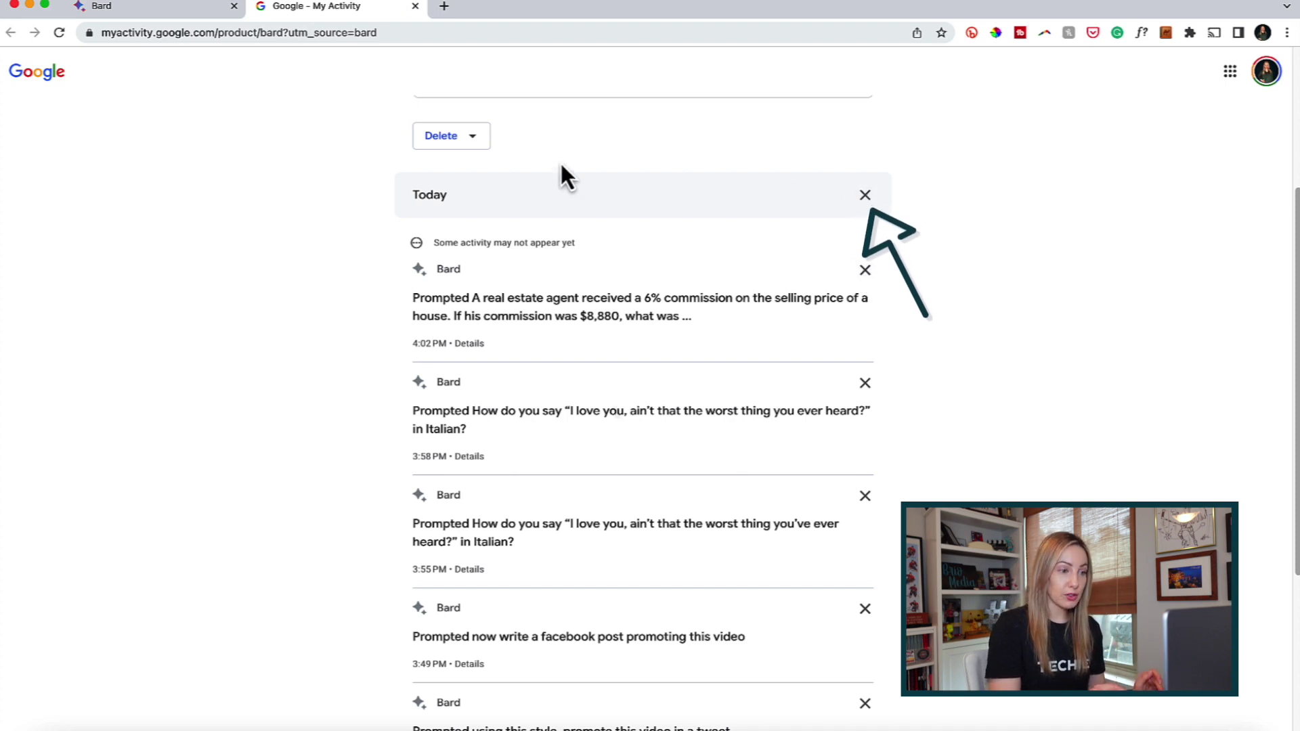
left_click(474, 136)
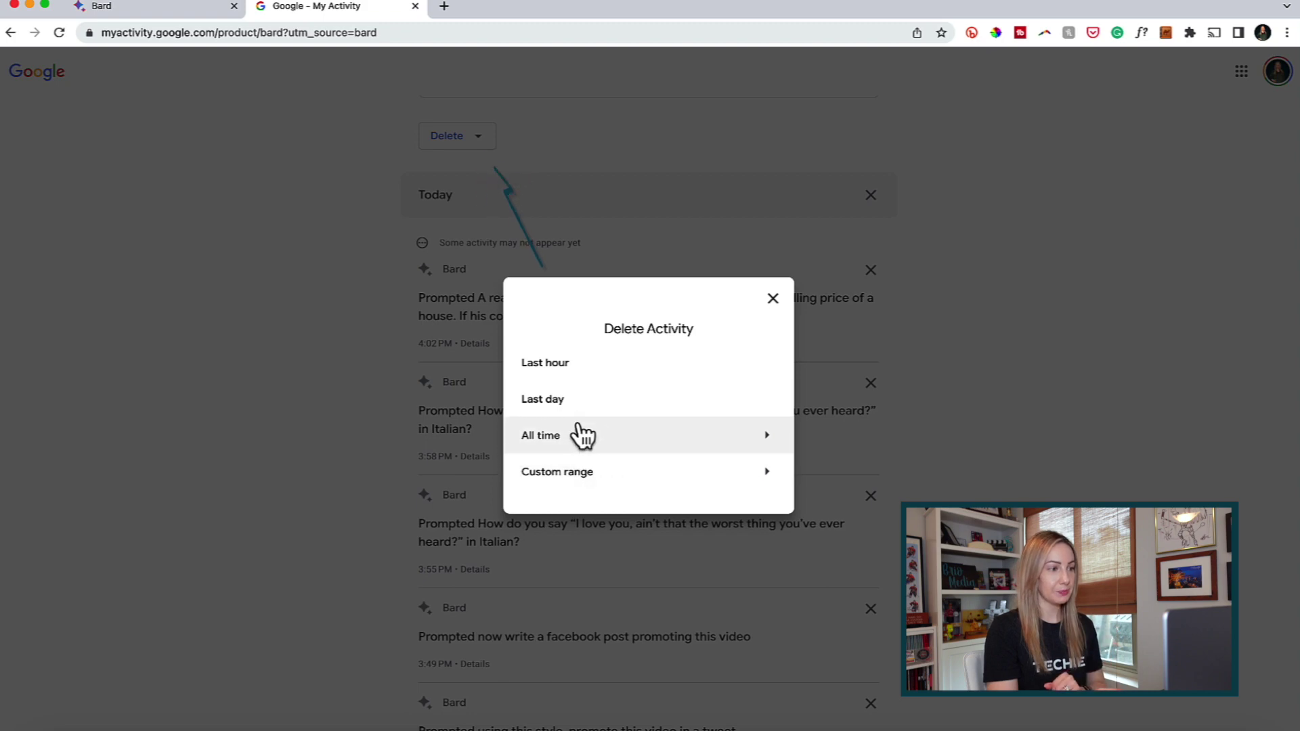
left_click(773, 298)
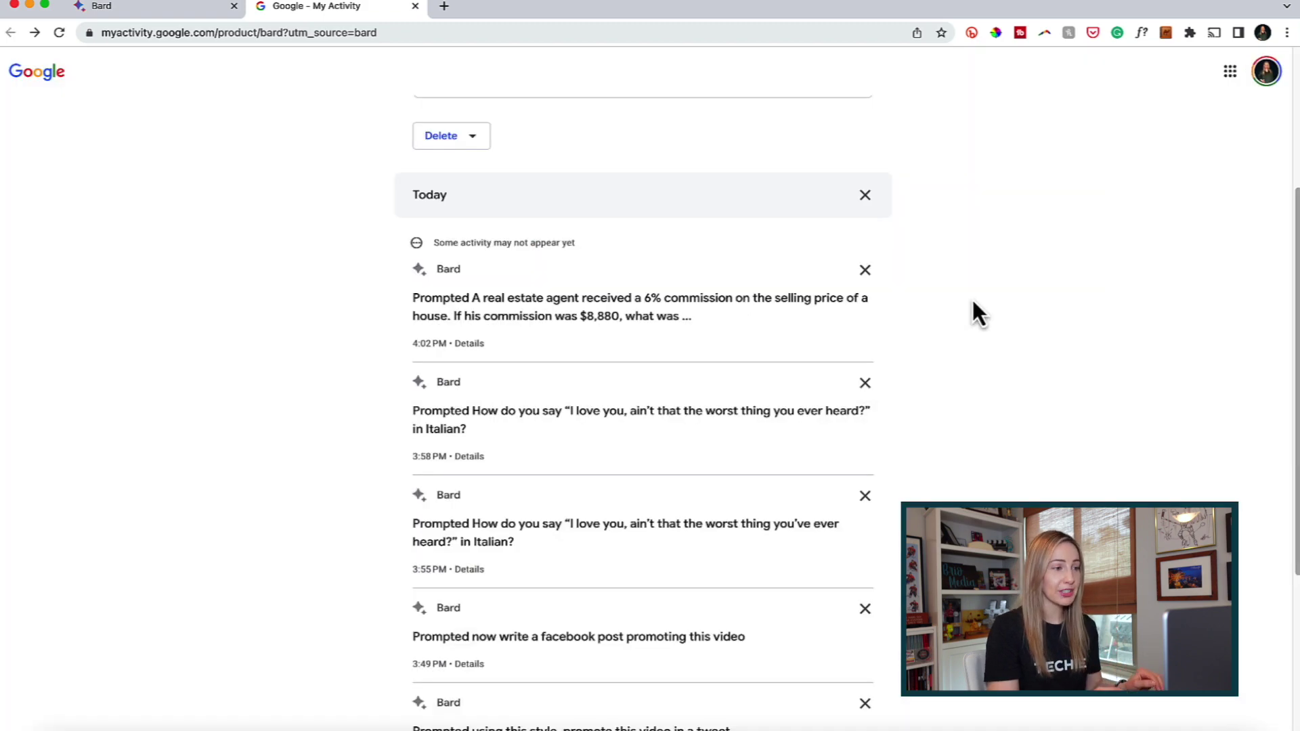
- Close the My Activity tab, then browse the Google apps list and dismiss it
left_click(415, 6)
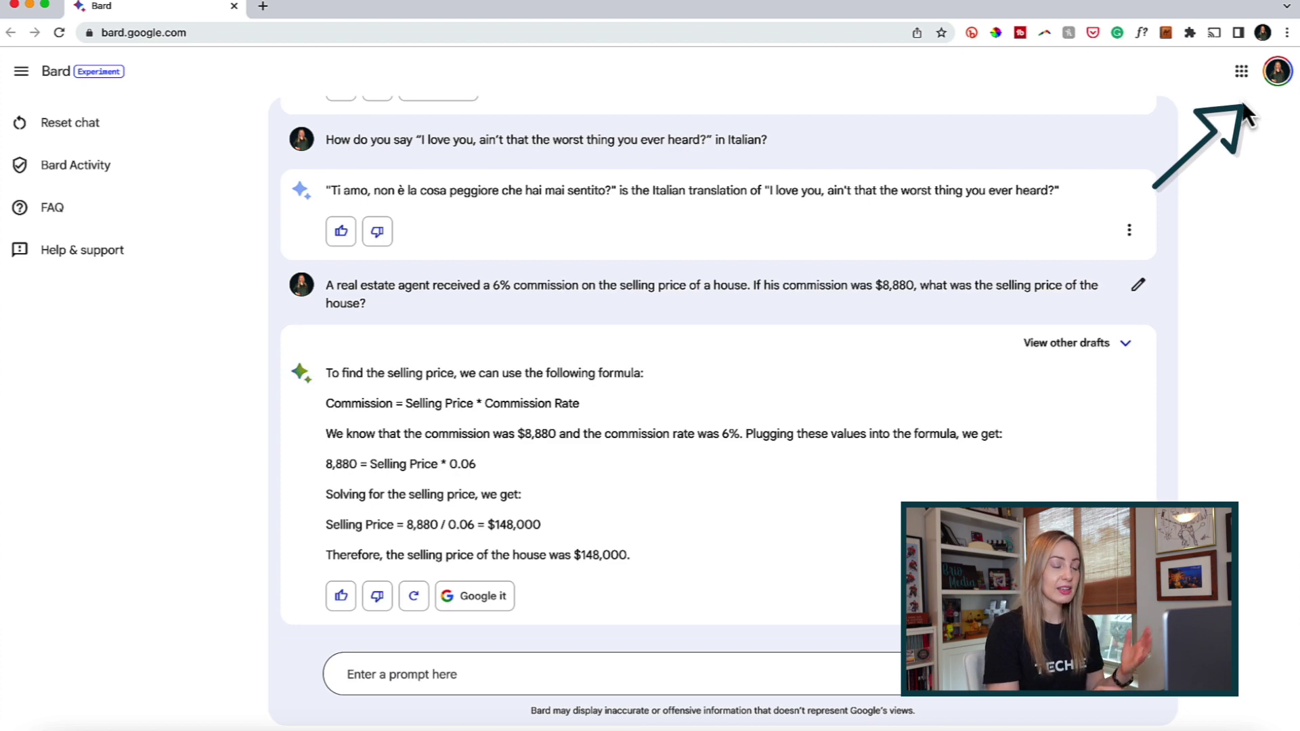
left_click(1242, 72)
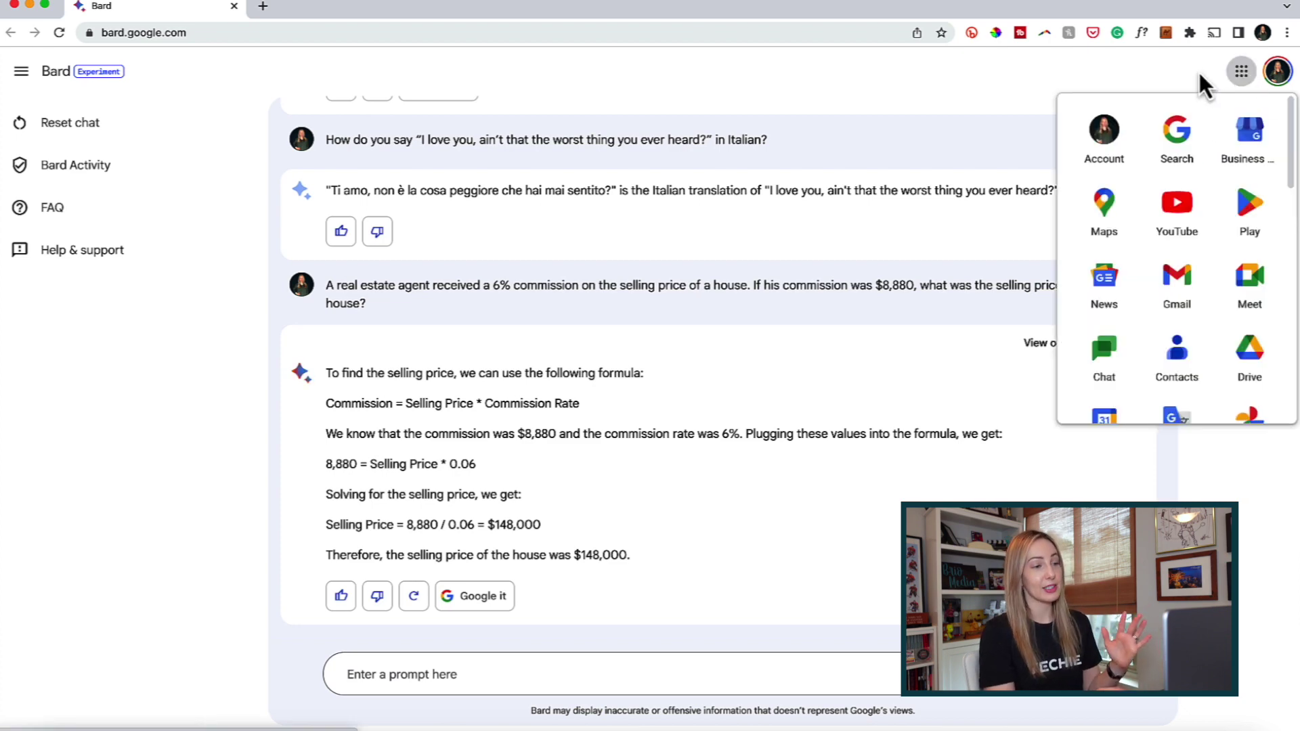
scroll(1193, 193, "down", 2)
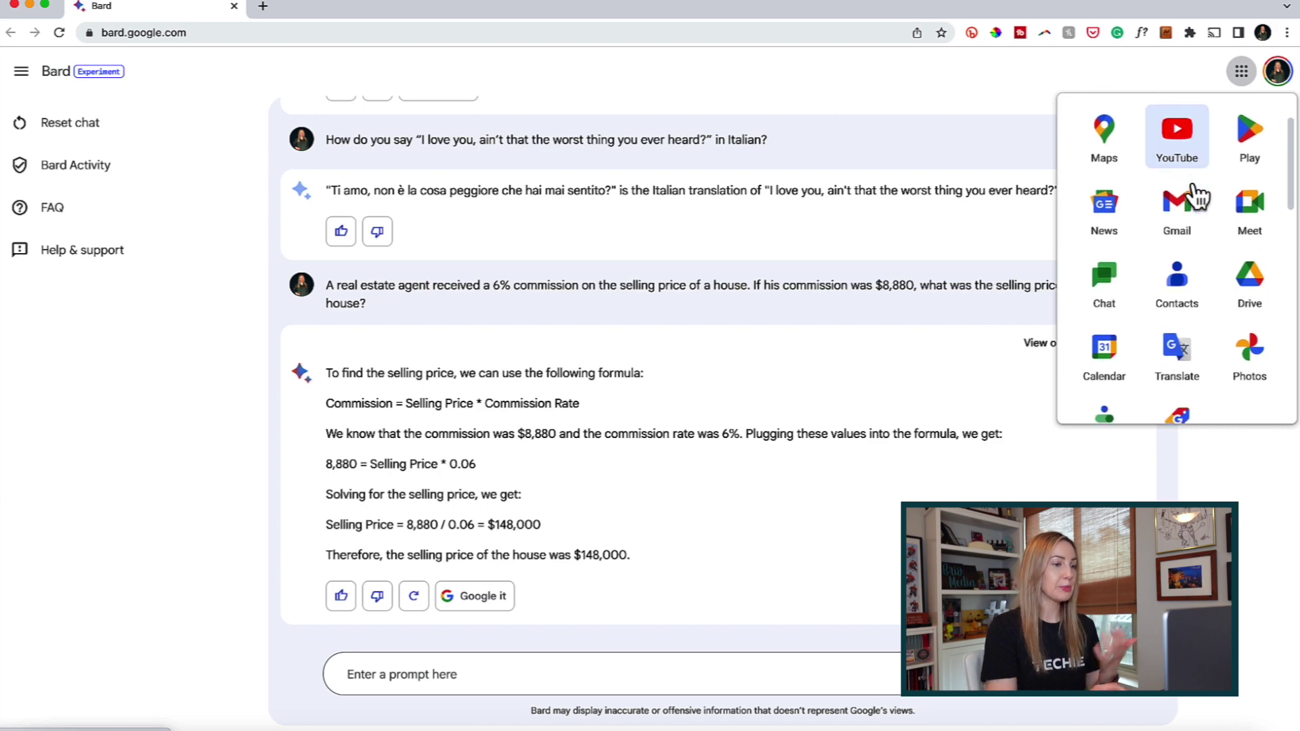
scroll(1197, 195, "down", 8)
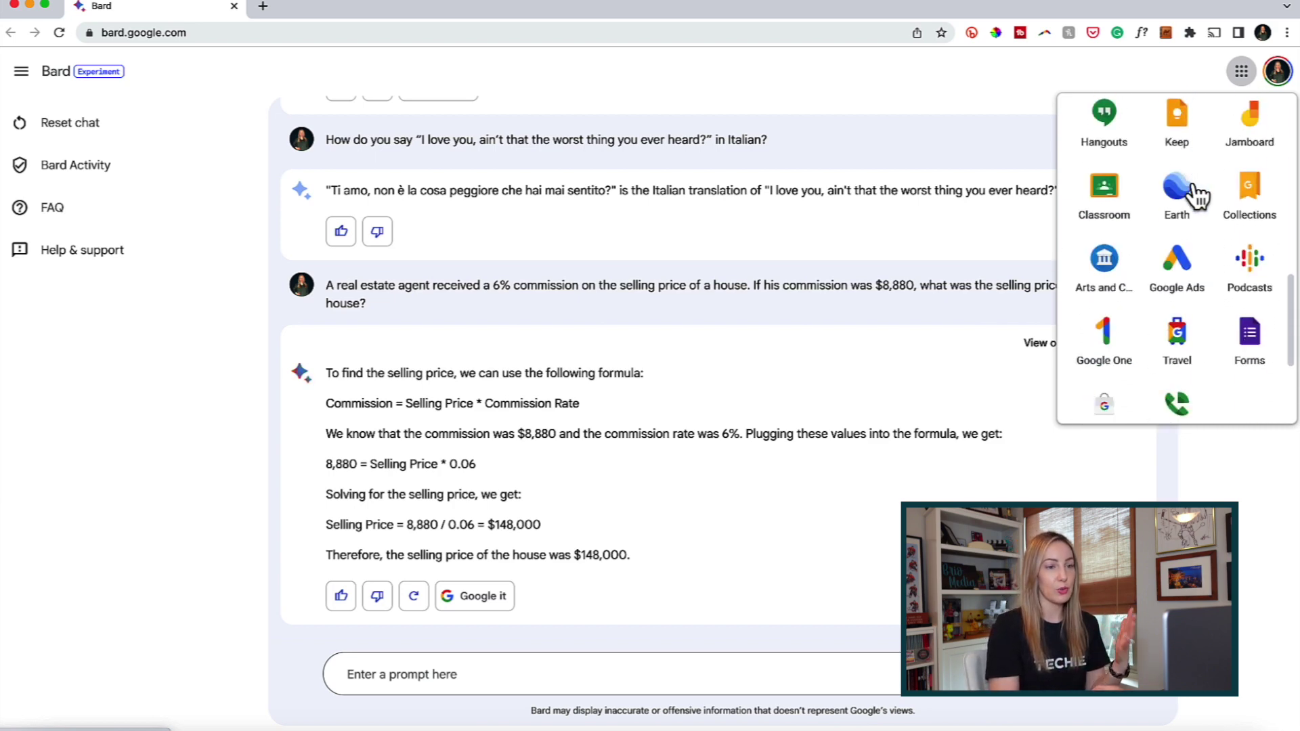
scroll(1194, 196, "down", 3)
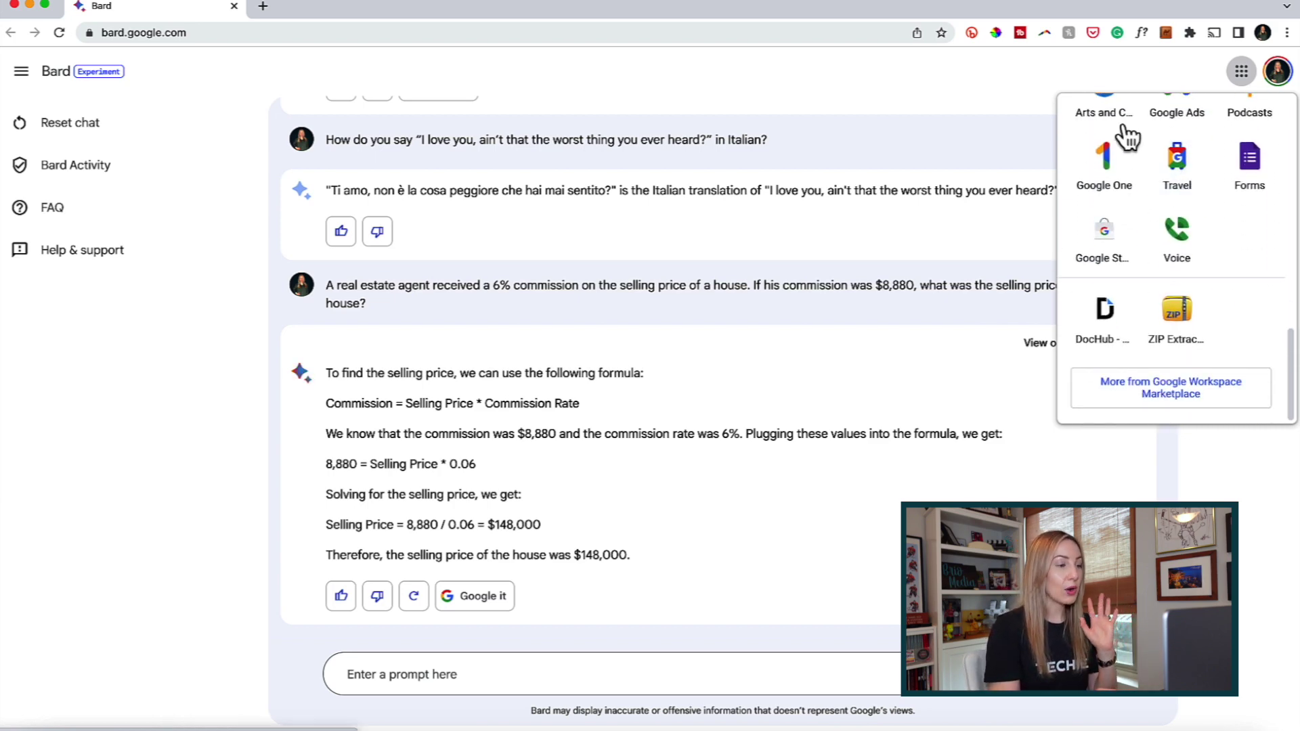
left_click(1034, 95)
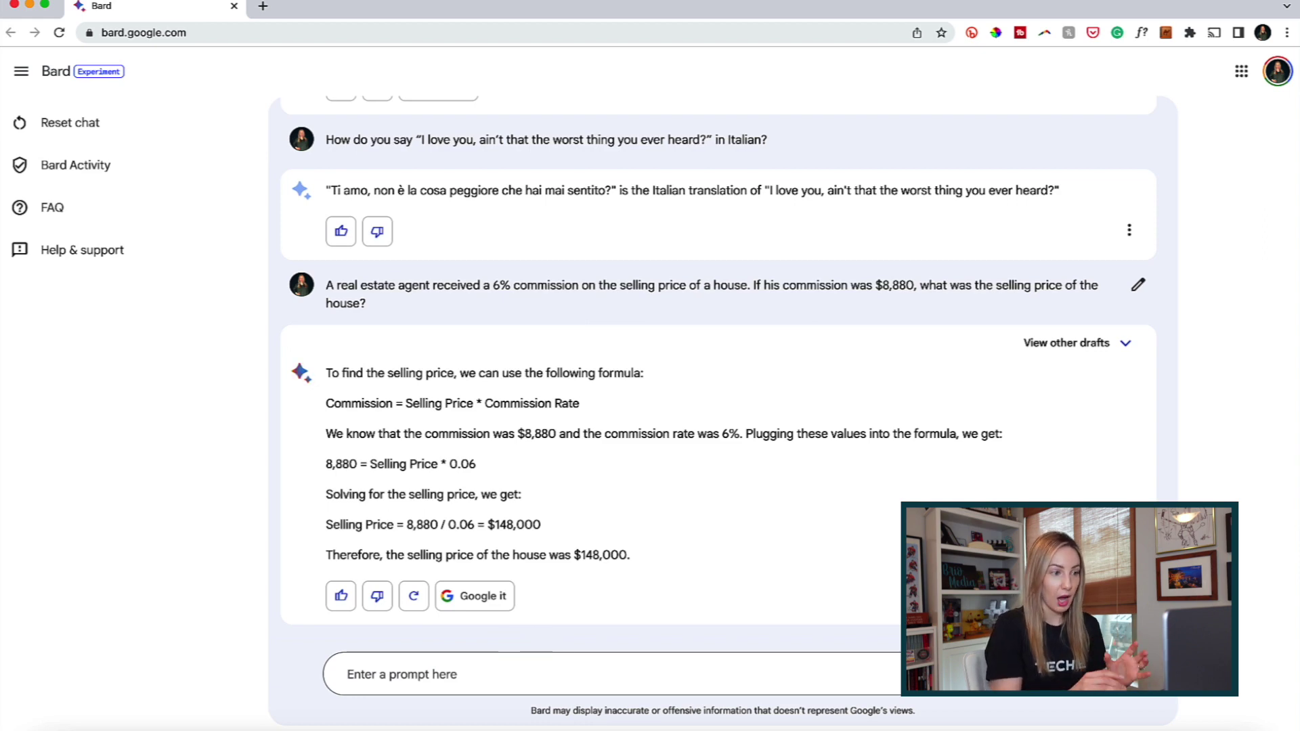
scroll(1185, 466, "up", 6)
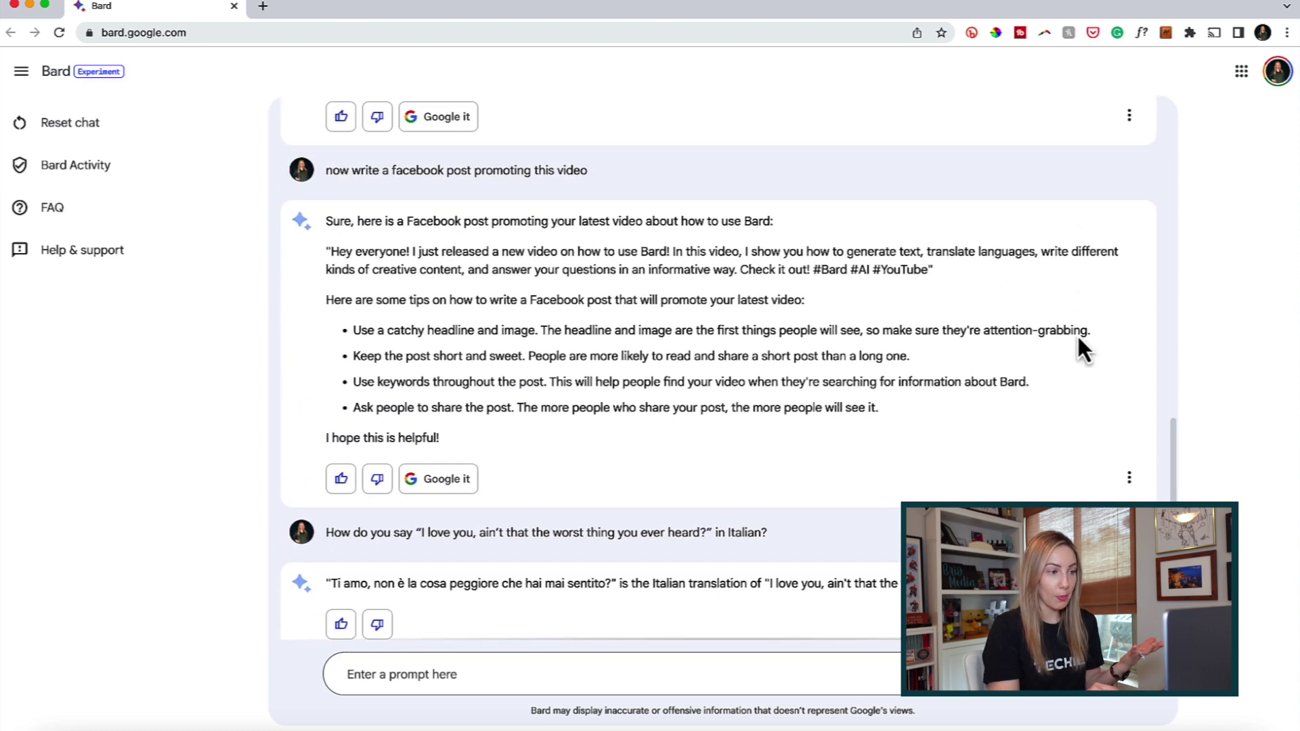
left_click_drag(1171, 473, 1169, 246)
left_click_drag(1174, 386, 1184, 576)
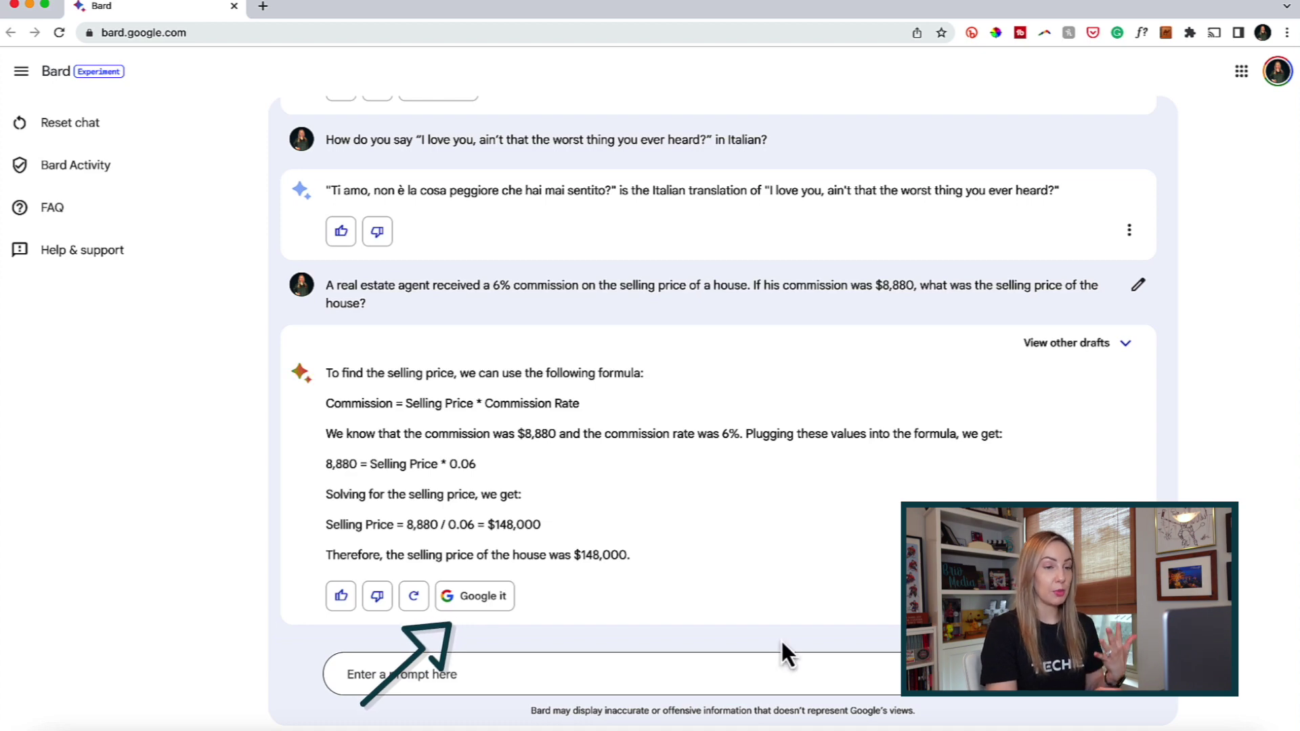
- Open the answer's related Google searches and search '6% commission on $8,880'
left_click(478, 600)
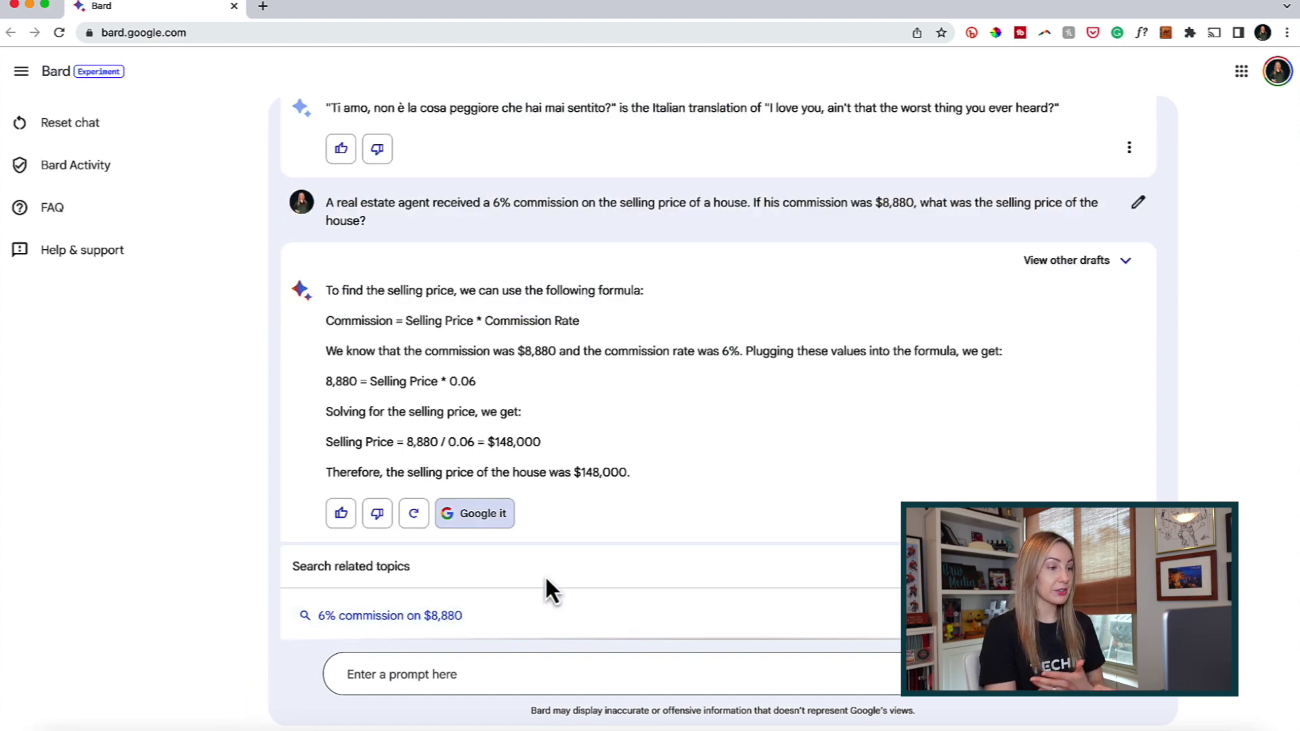
scroll(546, 580, "down", 1)
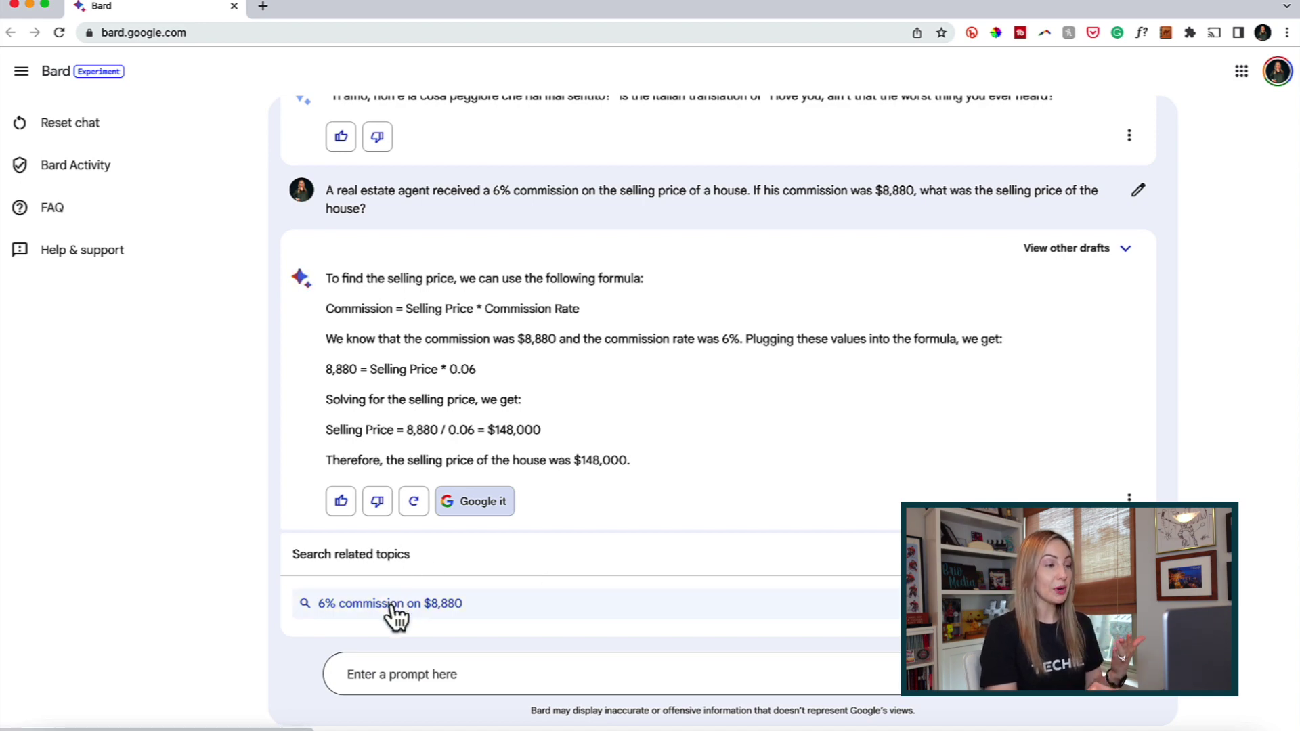
left_click(434, 604)
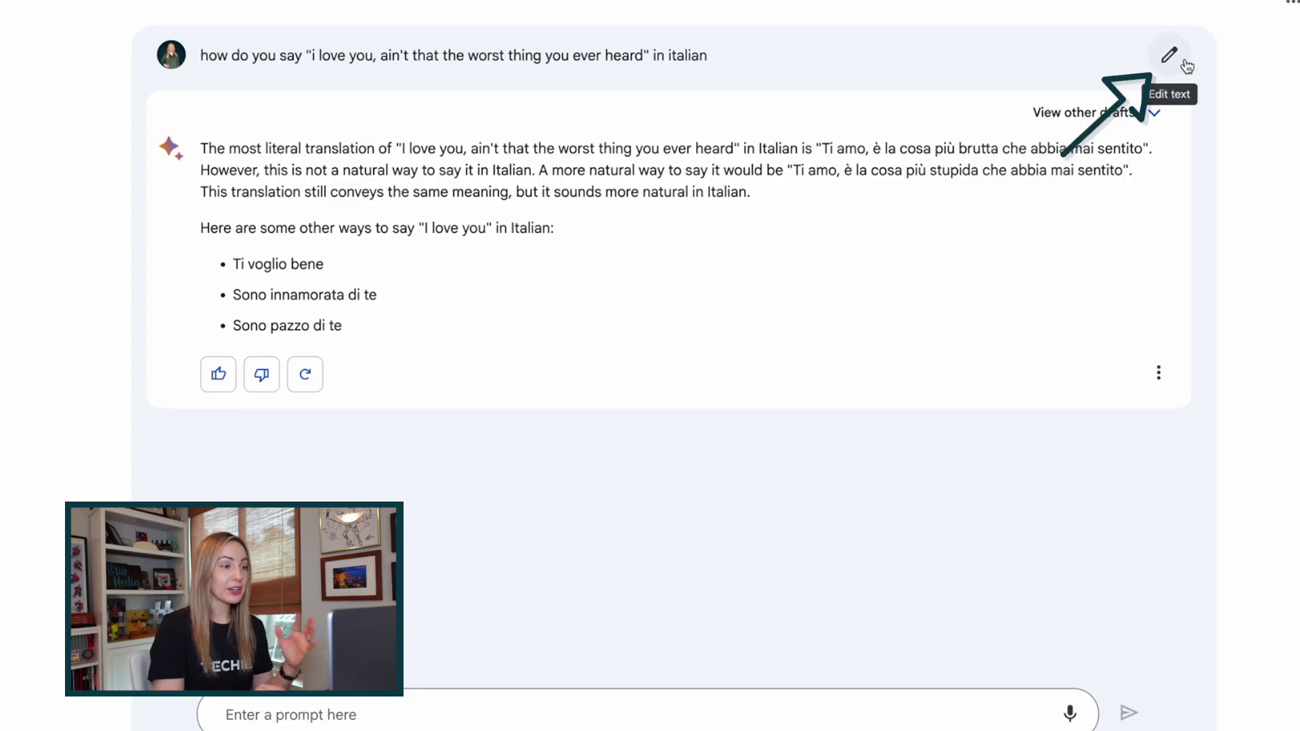
- Put the Italian translation prompt into edit mode, keeping its original wording
left_click(1170, 57)
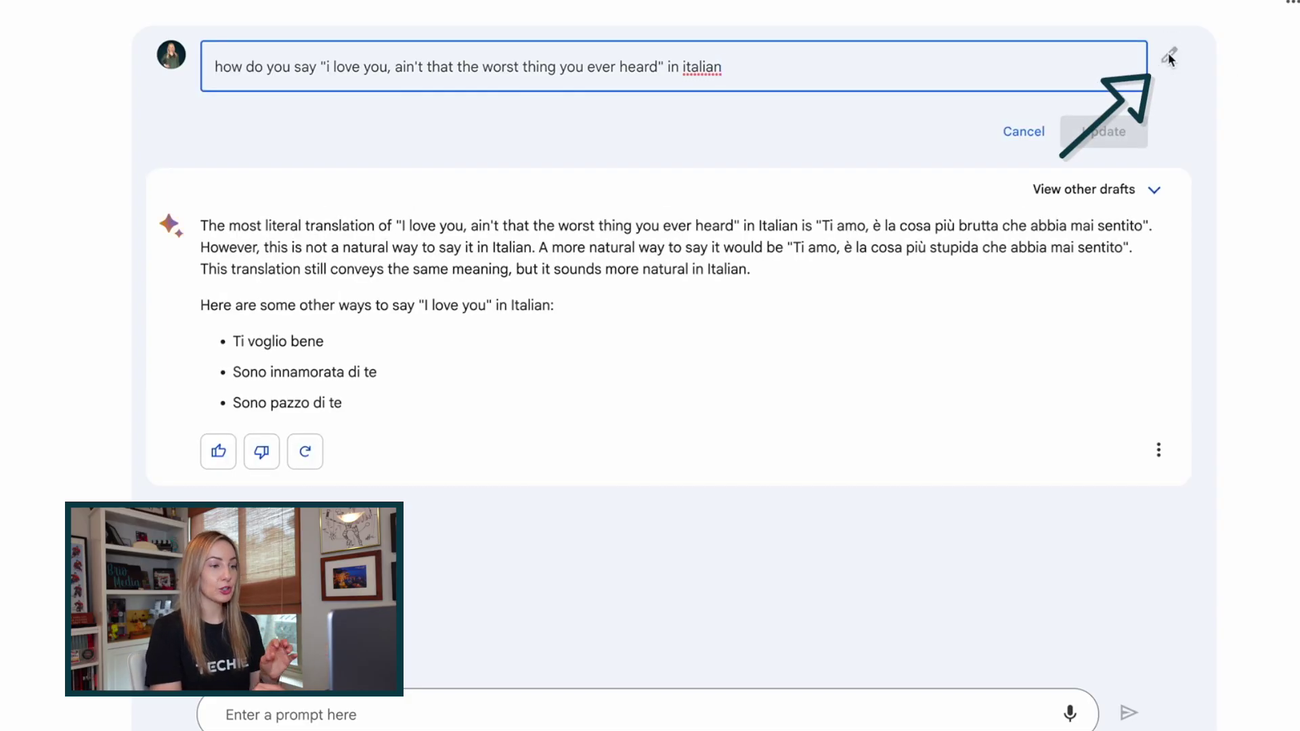